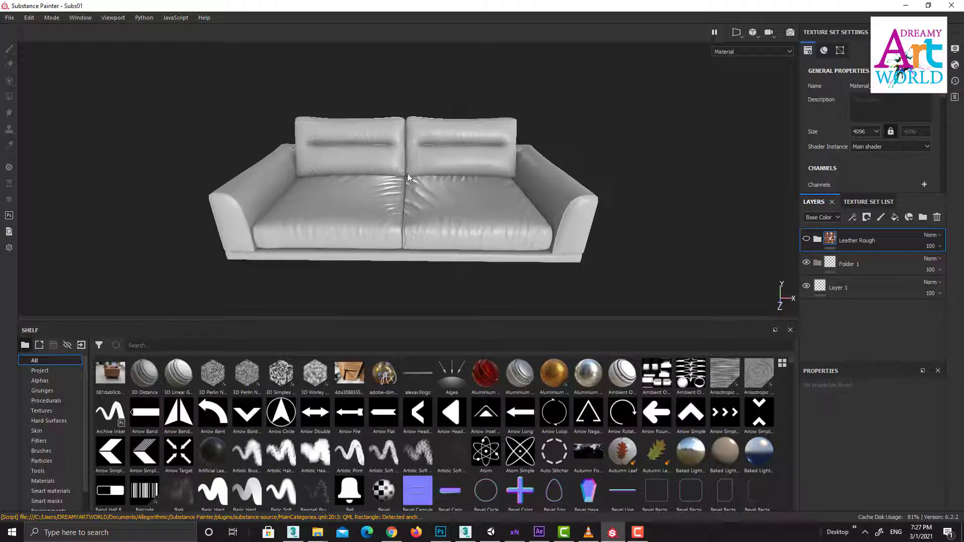
Examine the sofa model in the 3D view from several angles, distances and positions
mouse_move(407, 174)
left_mouse_down("alt")
mouse_move(500, 165)
mouse_move(505, 179)
mouse_move(547, 199)
mouse_move(483, 146)
mouse_move(514, 164)
left_mouse_up("alt")
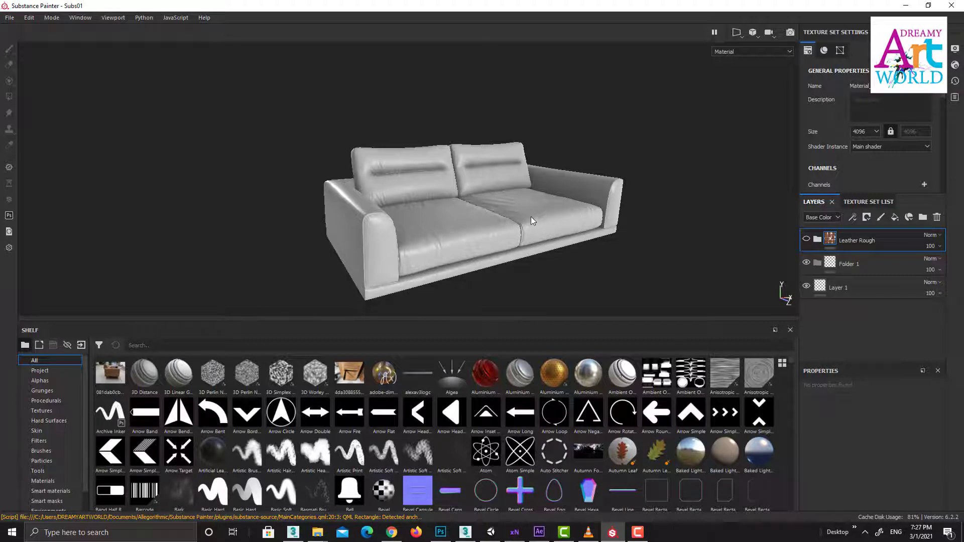
key("alt")
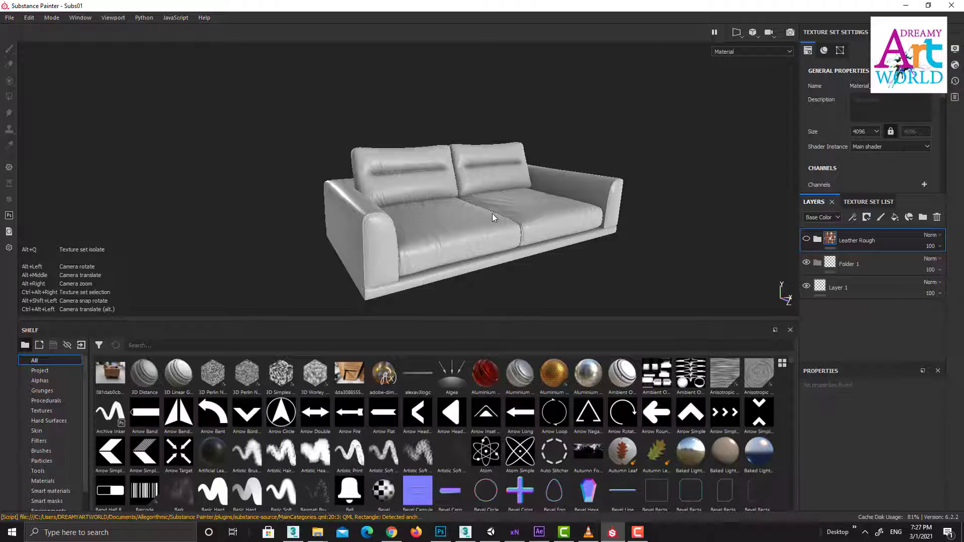
middle_click_drag(492, 214, 430, 185, "alt")
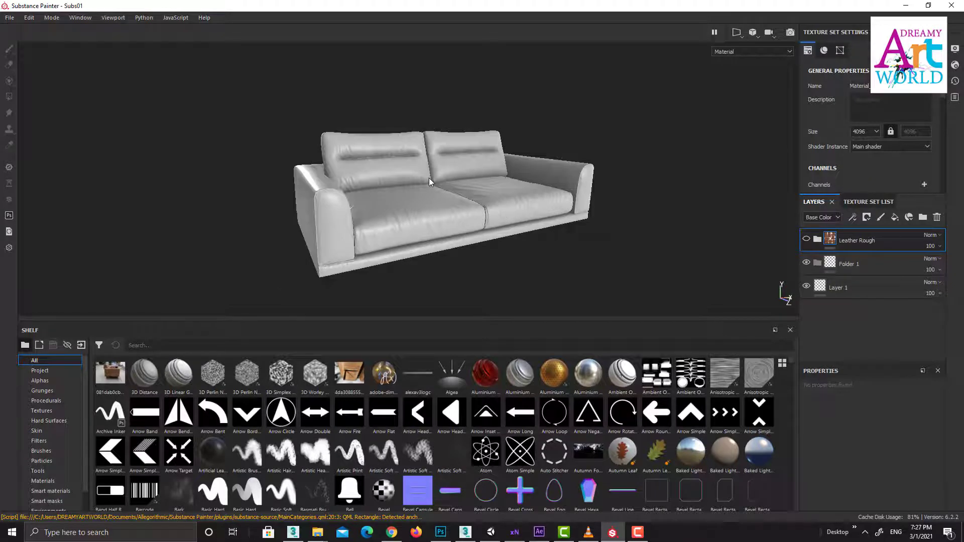
key("alt")
right_click_drag(461, 206, 683, 296, "alt")
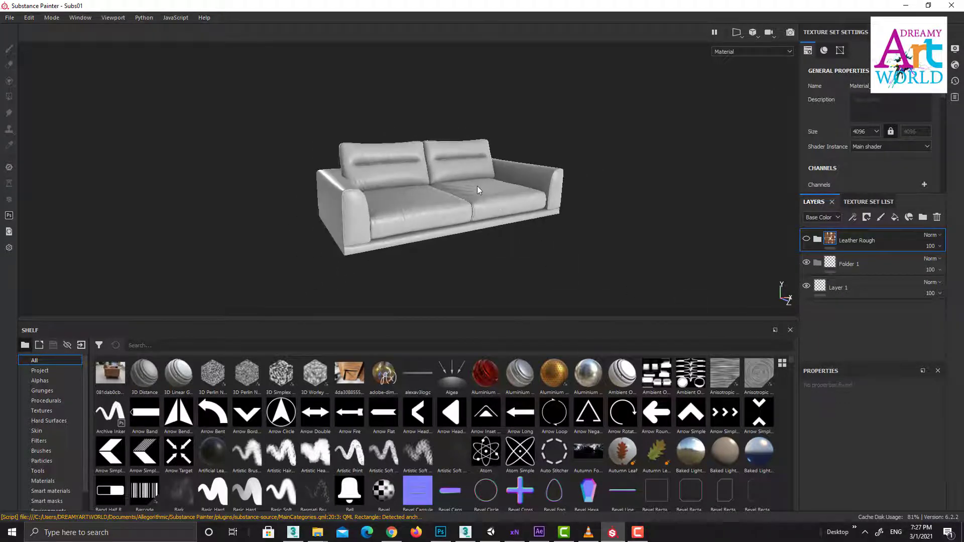
key("alt")
left_click_drag(487, 196, 487, 234, "alt")
right_click_drag(487, 234, 489, 201, "alt")
middle_click_drag(489, 201, 496, 224, "alt")
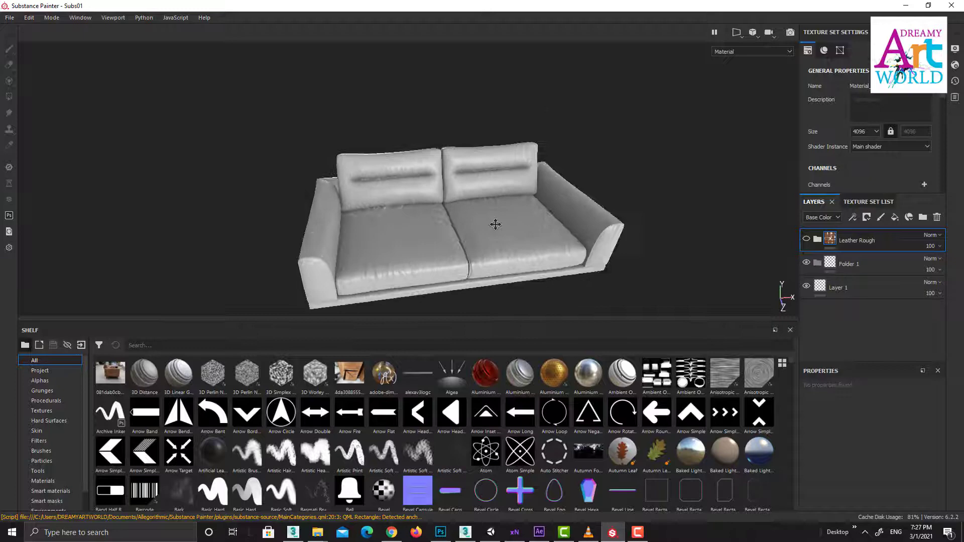
right_click_drag(495, 224, 517, 215, "alt")
middle_click_drag(516, 216, 492, 151, "alt")
right_click_drag(492, 150, 457, 149, "alt")
middle_click_drag(457, 148, 473, 169, "alt")
left_click_drag(473, 169, 561, 185, "alt")
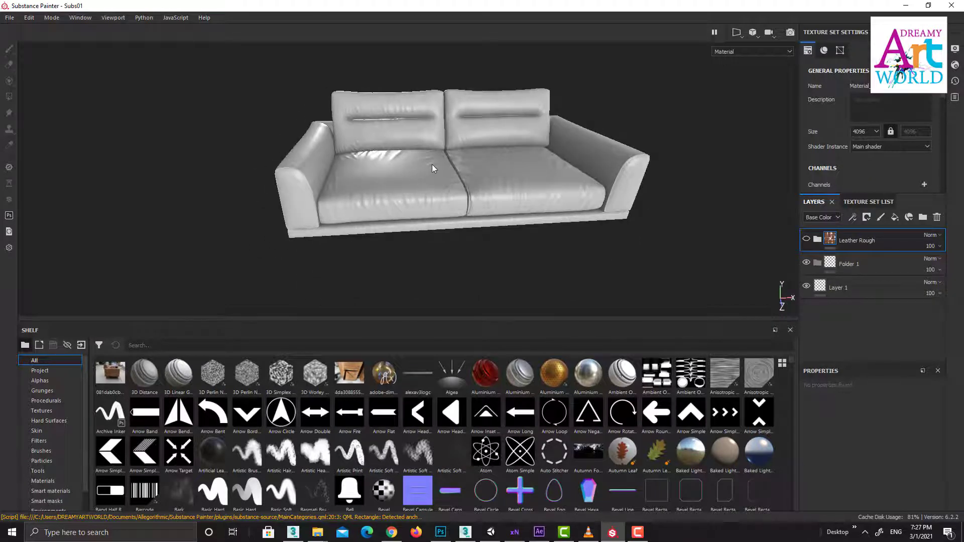
middle_click_drag(450, 161, 504, 200, "alt")
mouse_move(523, 209)
right_mouse_down("alt")
mouse_move(461, 144)
mouse_move(516, 199)
right_mouse_up("alt")
left_click_drag(551, 226, 521, 241, "alt")
right_click_drag(521, 241, 466, 226, "alt")
middle_click_drag(466, 226, 405, 175, "alt")
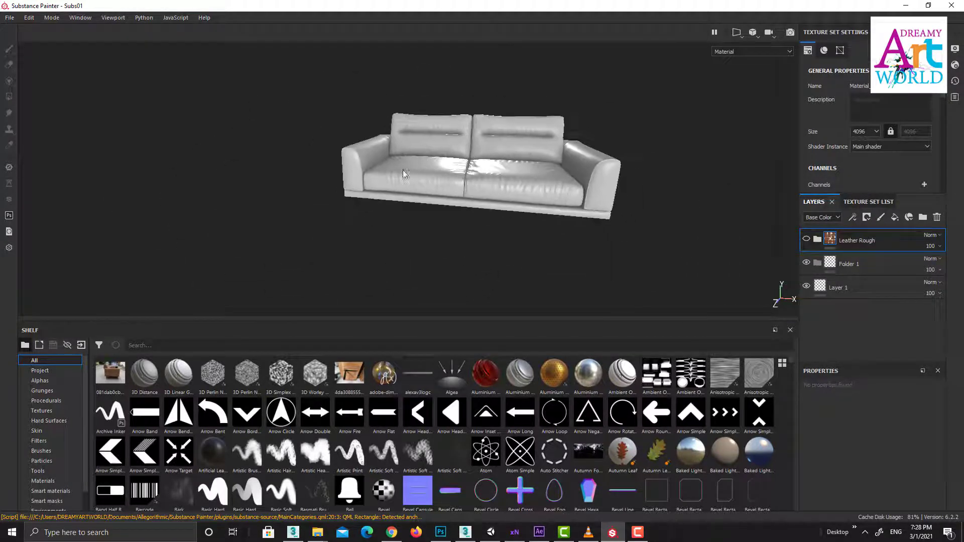
left_click_drag(405, 175, 436, 177, "alt")
right_click_drag(436, 176, 480, 230, "alt")
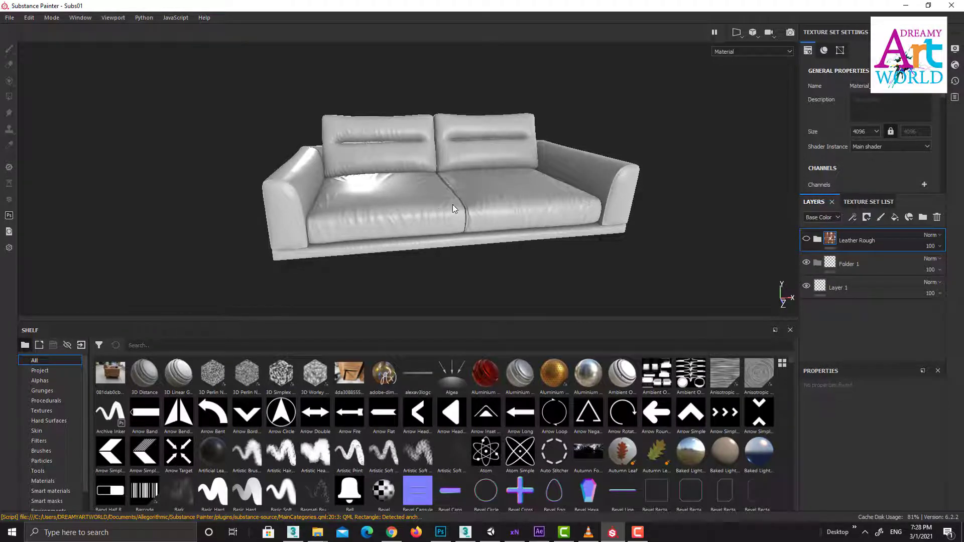
key("alt")
left_click_drag(408, 203, 532, 227, "alt+shift")
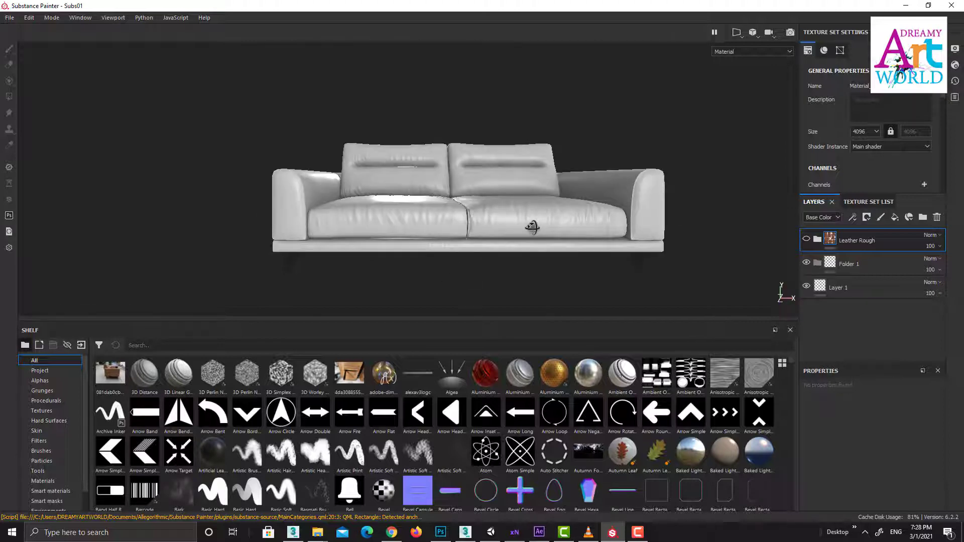
View the sofa from above and from the side, and return to a smaller straight-on front view
left_click(414, 211)
key("shift")
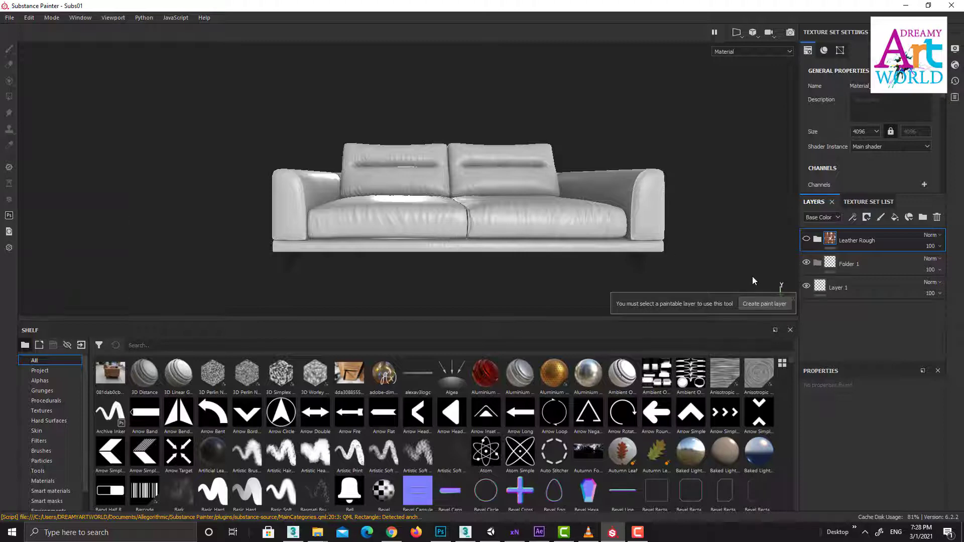
mouse_move(305, 128)
left_mouse_down("alt")
mouse_move(359, 183)
mouse_move(350, 180)
mouse_move(341, 225)
mouse_move(468, 204)
mouse_move(469, 183)
mouse_move(393, 176)
mouse_move(332, 189)
mouse_move(377, 227)
mouse_move(457, 196)
mouse_move(433, 174)
mouse_move(394, 181)
mouse_move(499, 194)
mouse_move(517, 221)
mouse_move(487, 196)
mouse_move(487, 211)
mouse_move(522, 188)
mouse_move(469, 185)
mouse_move(500, 247)
left_mouse_up("alt")
right_click_drag(499, 247, 490, 209, "alt")
left_click_drag(490, 209, 410, 186, "alt")
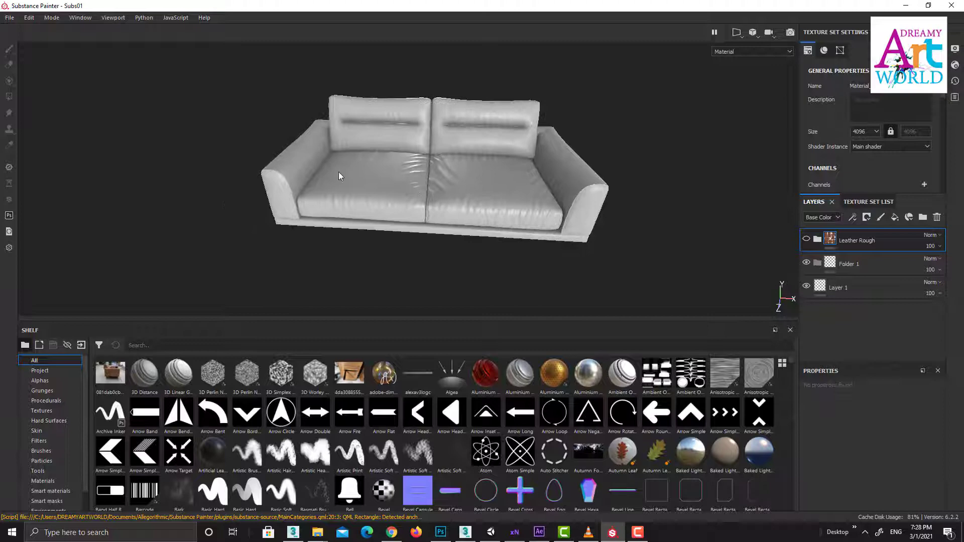
middle_click_drag(395, 176, 380, 191, "alt")
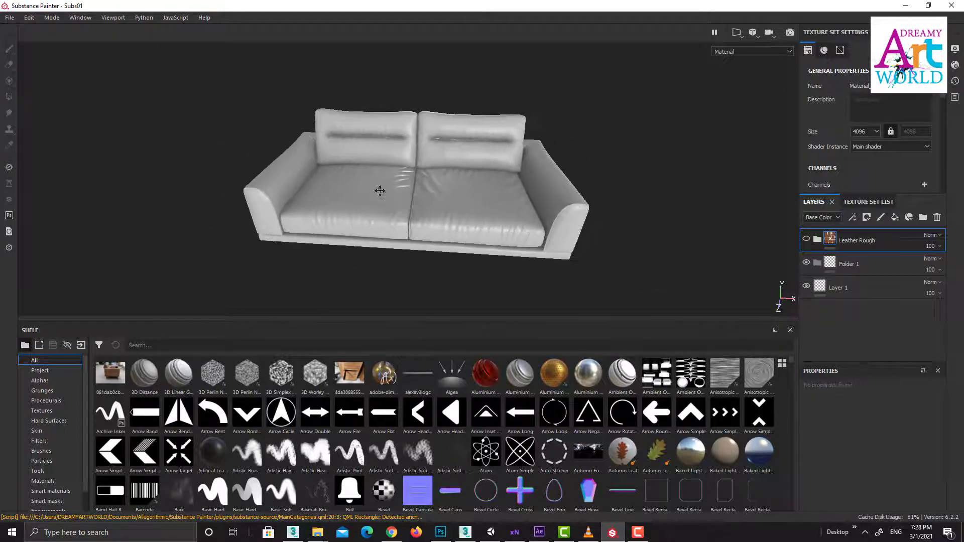
left_click_drag(379, 209, 359, 190, "alt")
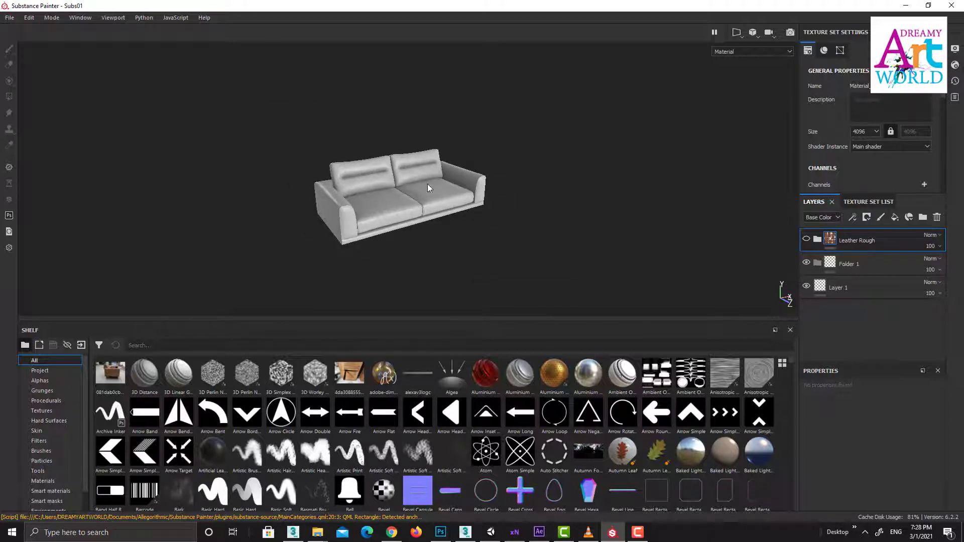
left_click_drag(447, 203, 295, 190, "alt")
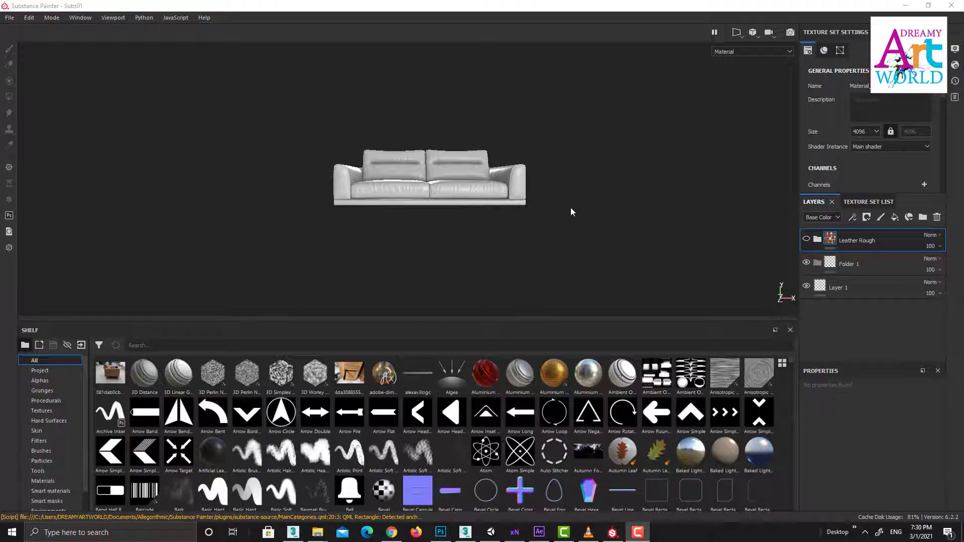
Show the 3D and 2D views side by side and inspect the UV layout and the sofa
left_click(533, 245)
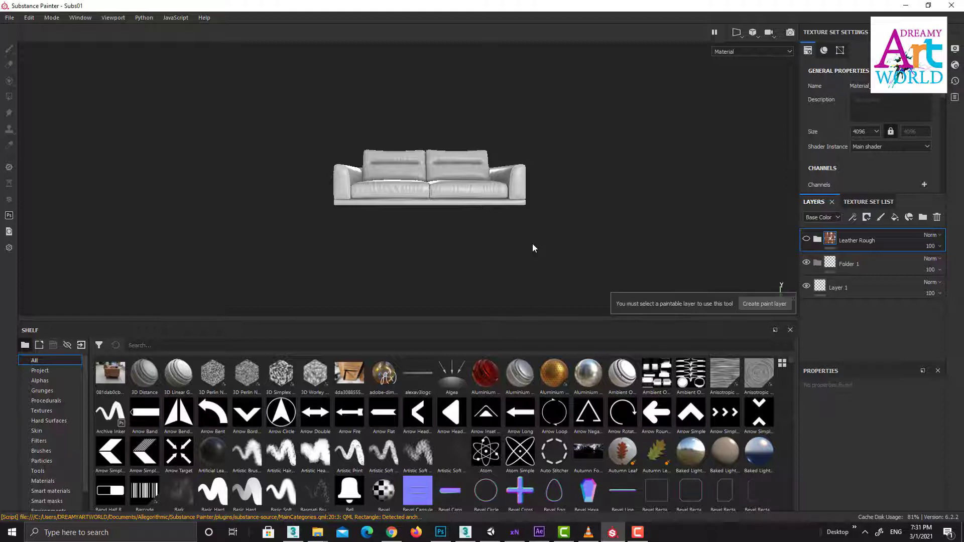
key("F1")
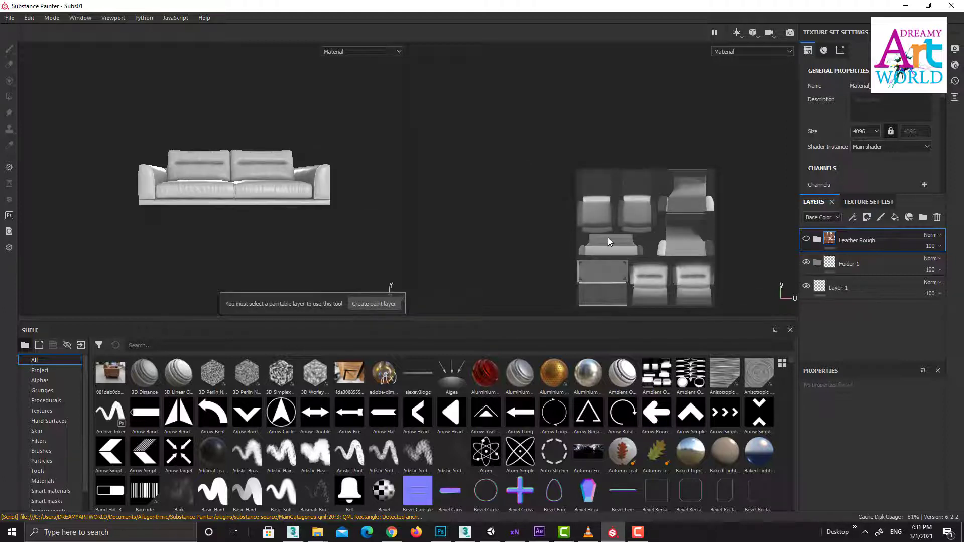
scroll(608, 239, "up", 5)
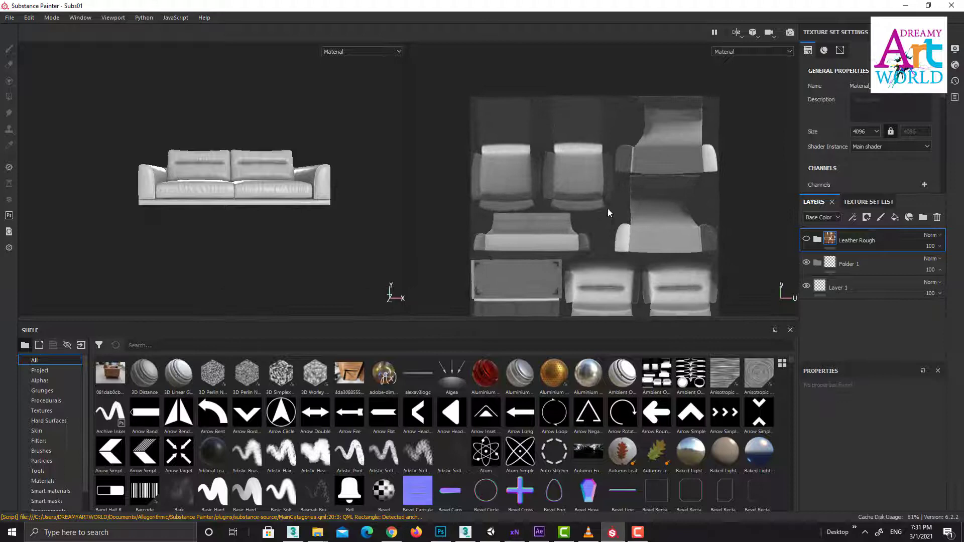
scroll(583, 234, "down", 1)
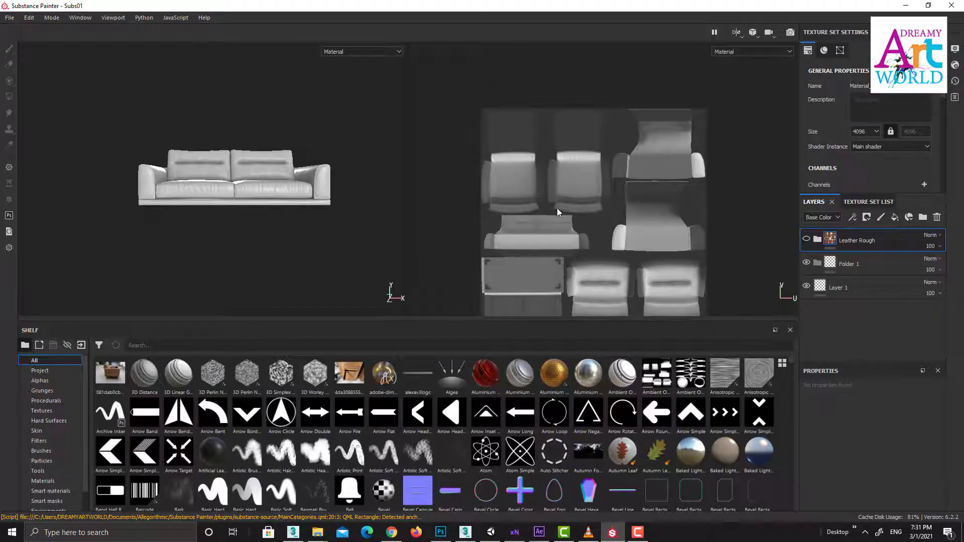
scroll(600, 204, "down", 2)
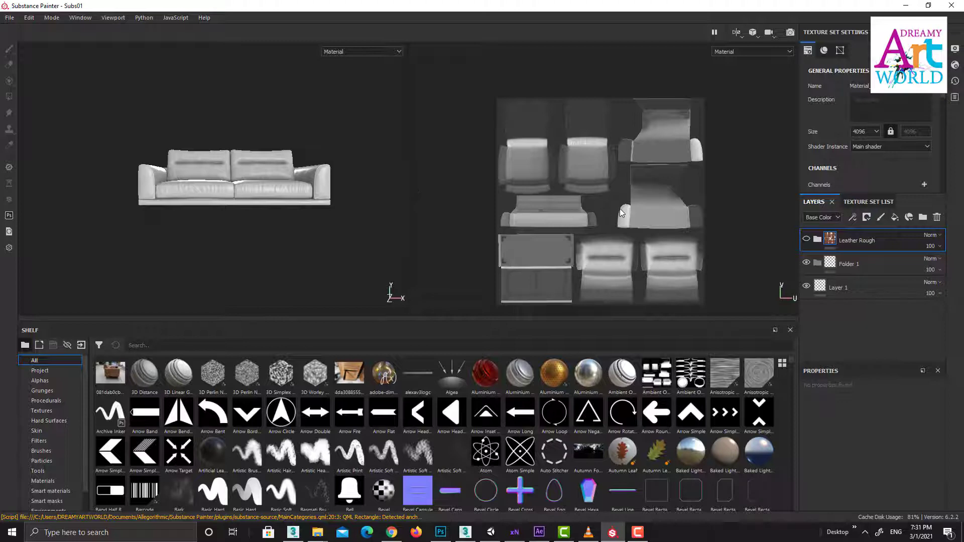
key("alt")
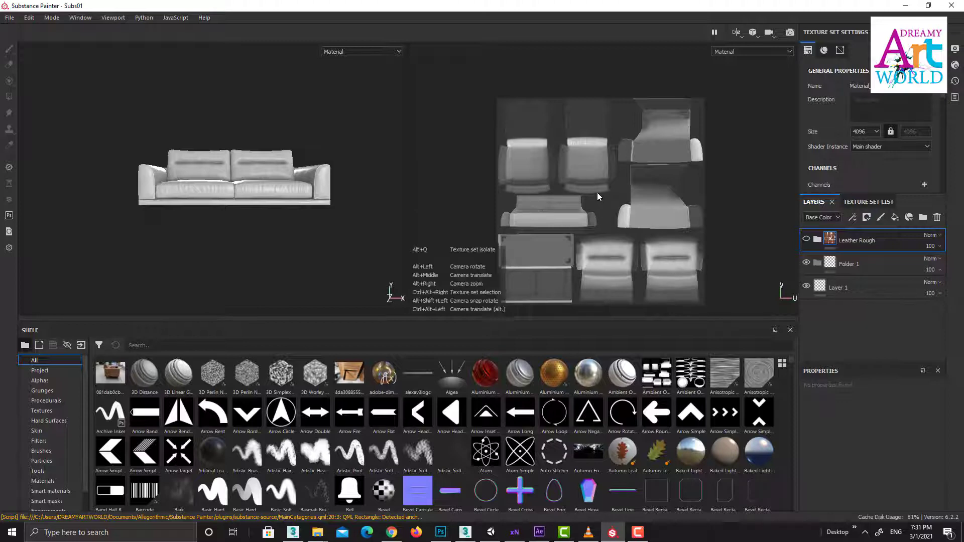
right_click_drag(608, 205, 584, 187, "alt")
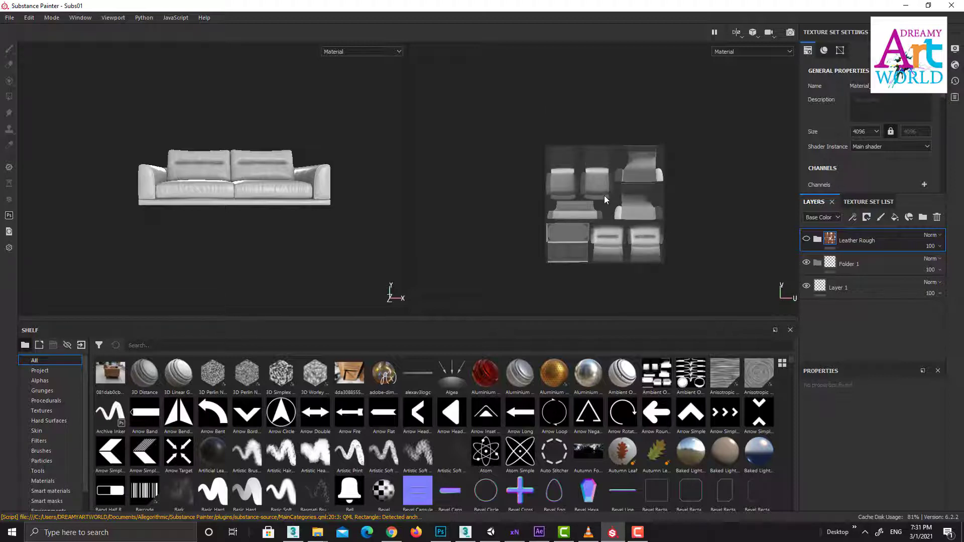
mouse_move(605, 199)
left_mouse_down("alt")
mouse_move(676, 196)
mouse_move(624, 162)
mouse_move(595, 182)
mouse_move(601, 188)
left_mouse_up("alt")
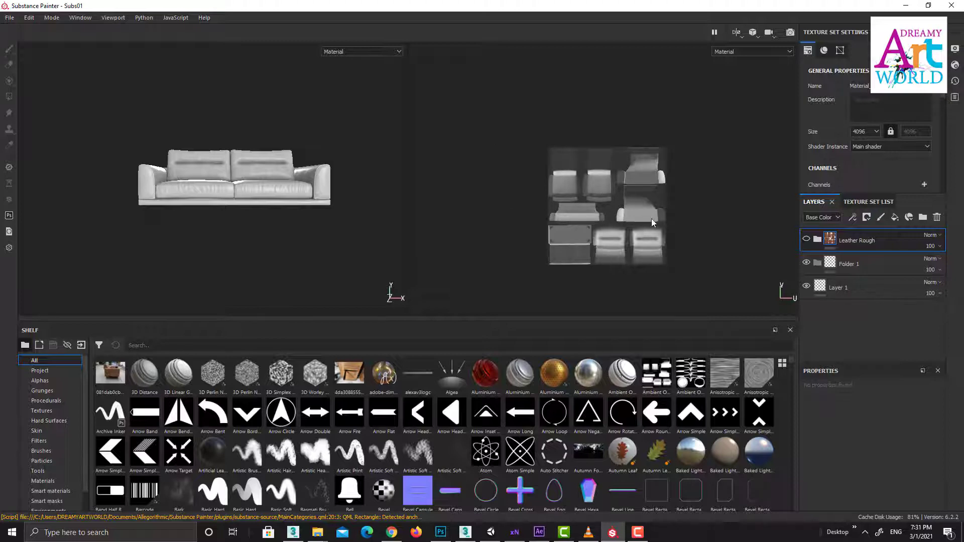
right_click_drag(598, 198, 625, 206, "alt")
middle_click_drag(626, 206, 601, 160, "alt")
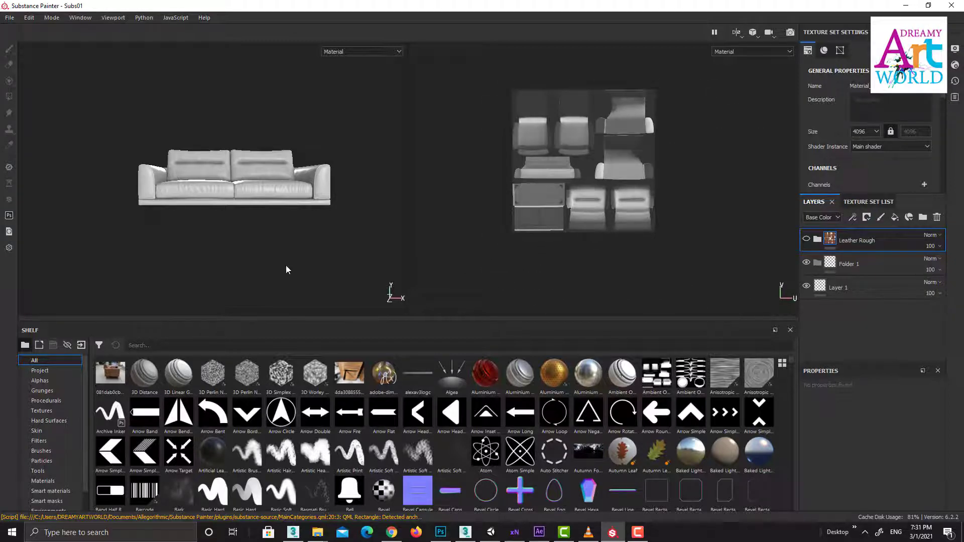
left_click_drag(285, 242, 343, 250, "alt")
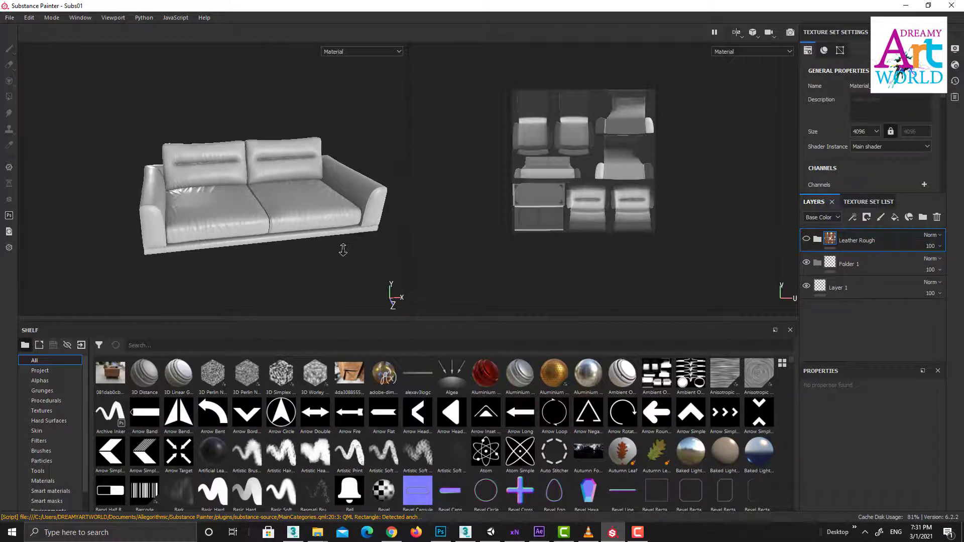
Show only the 3D view and look at the sofa from another angle
key("F2")
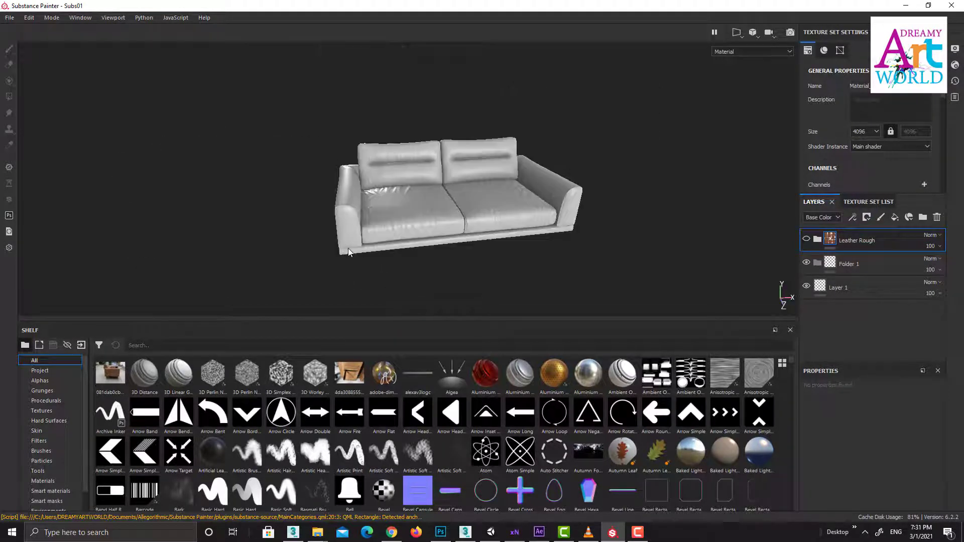
left_click_drag(573, 259, 555, 182, "alt")
right_click_drag(555, 183, 555, 212, "alt")
View the enlarged UV layout in the 2D view alone, and return to the 3D view to see the sofa's other side
key("F3")
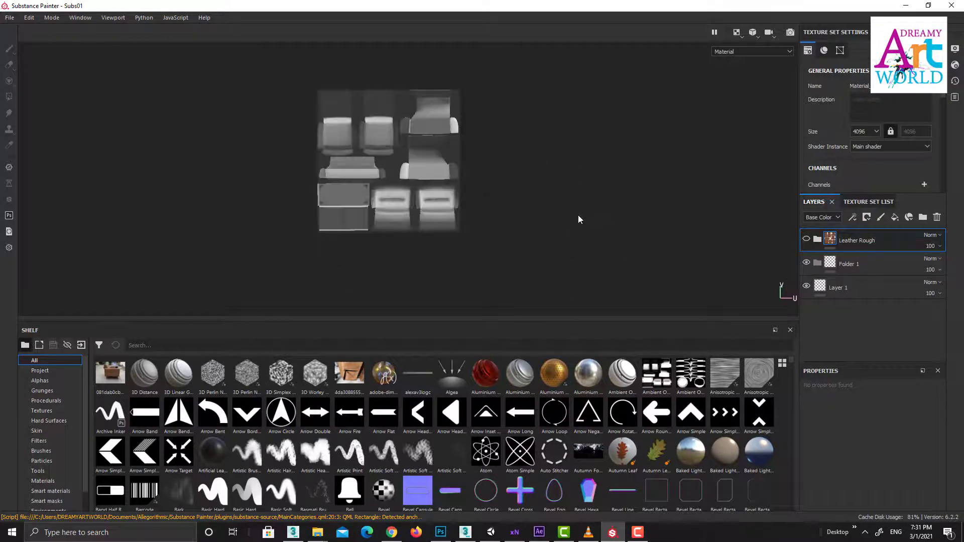
right_click_drag(617, 254, 633, 270, "alt")
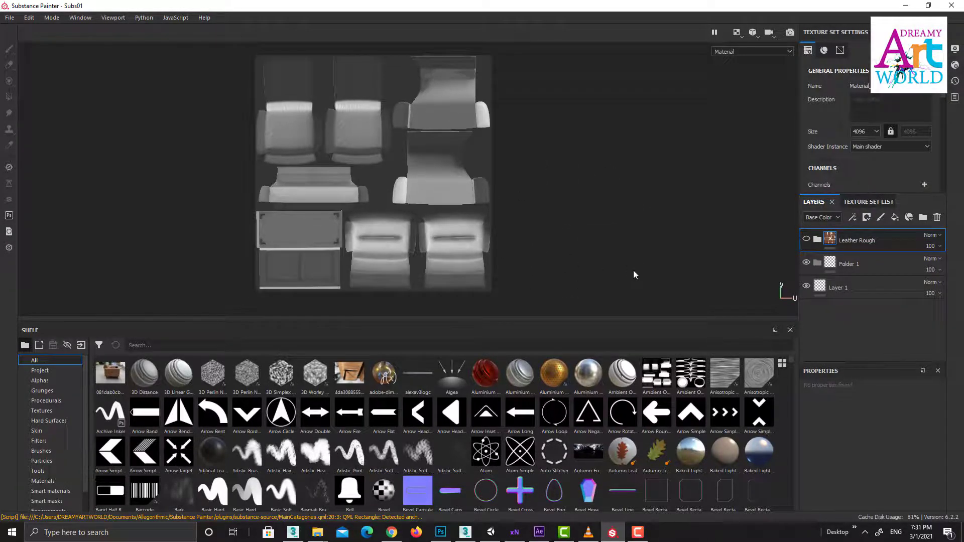
key("F2")
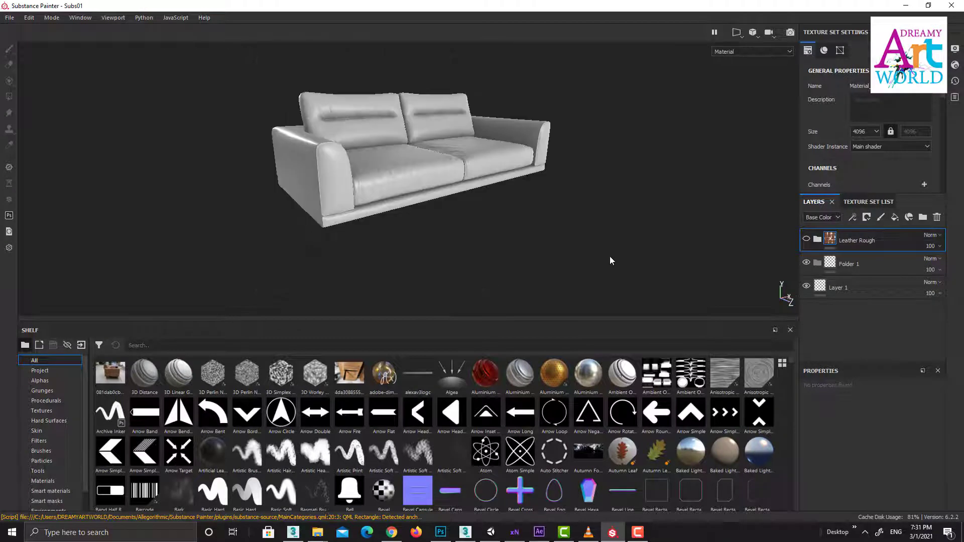
left_click_drag(619, 180, 598, 228, "alt")
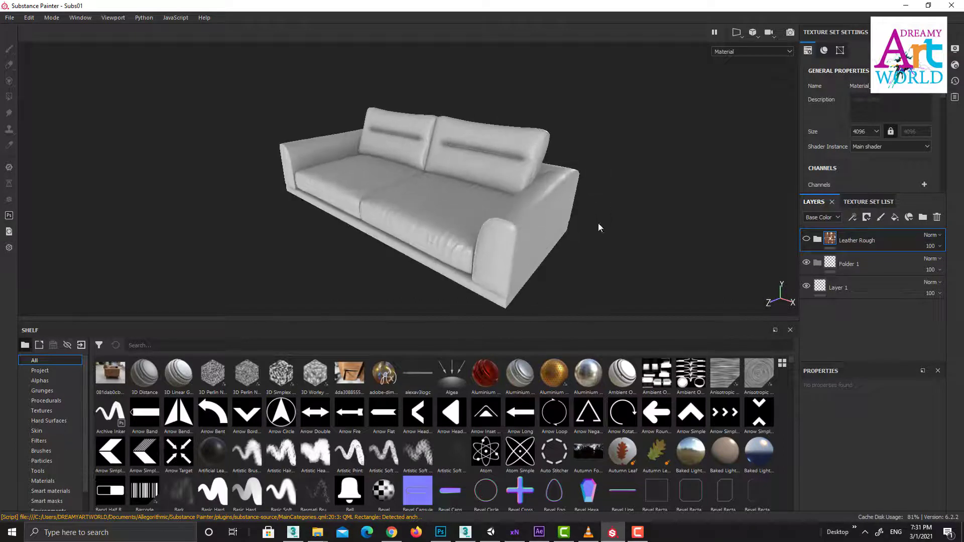
Try the 3D only and 2D only display modes, and set the viewport to the 3D/2D split
left_click(742, 39)
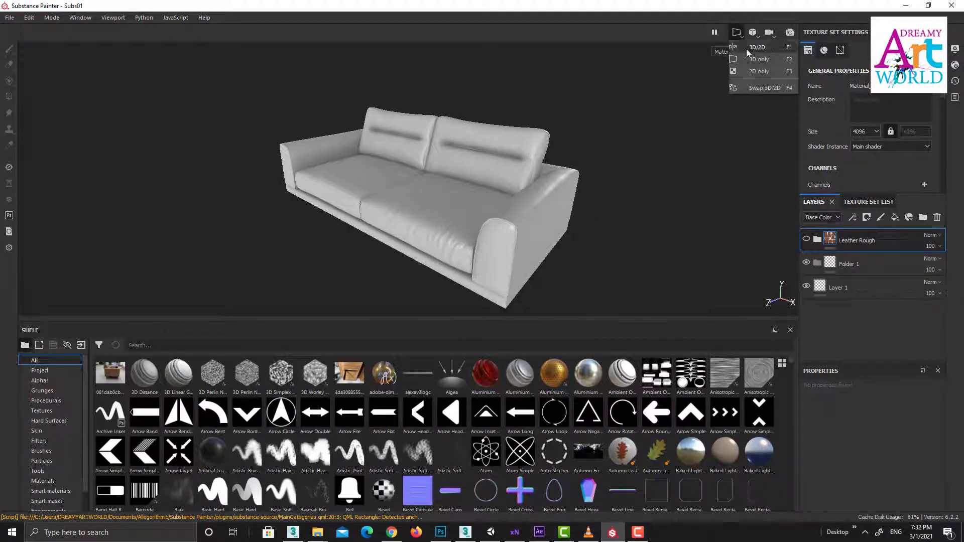
left_click(748, 57)
left_click(743, 37)
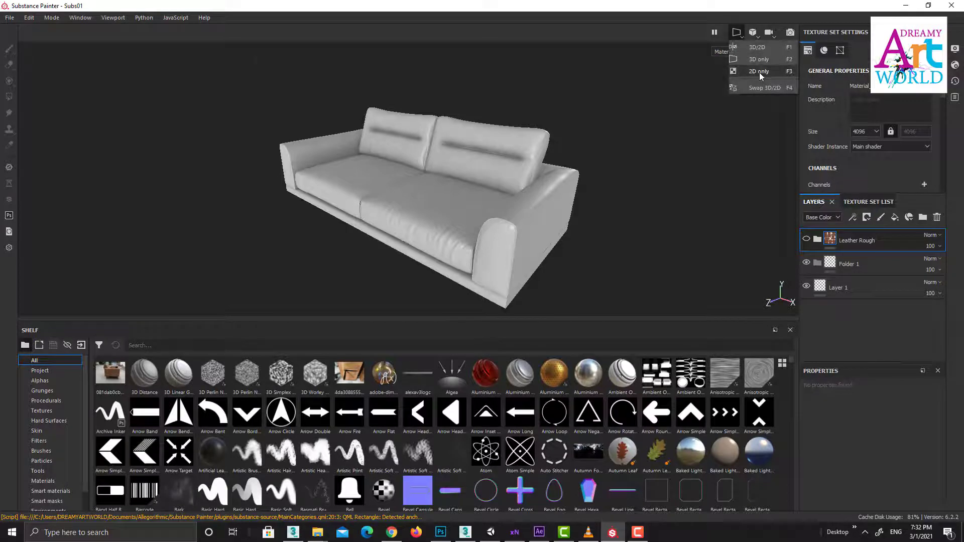
left_click(759, 73)
left_click(752, 35)
left_click(741, 36)
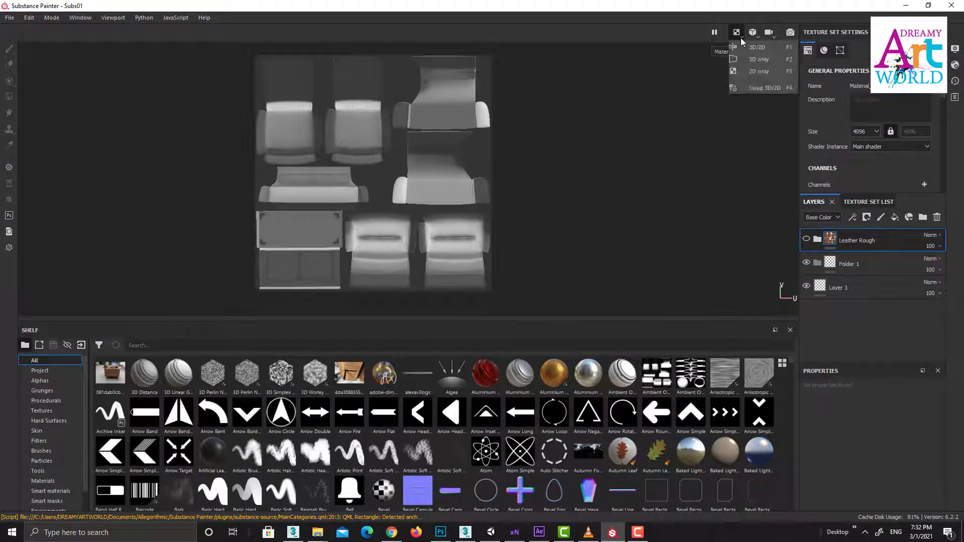
left_click(746, 46)
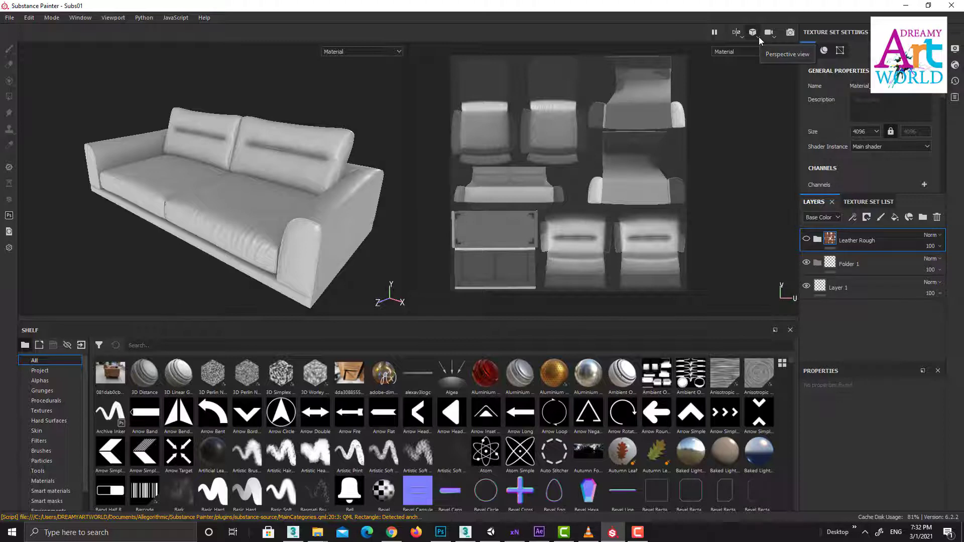
Set the 3D camera to orthographic view and examine the sofa's seat cushions up close
left_click(759, 38)
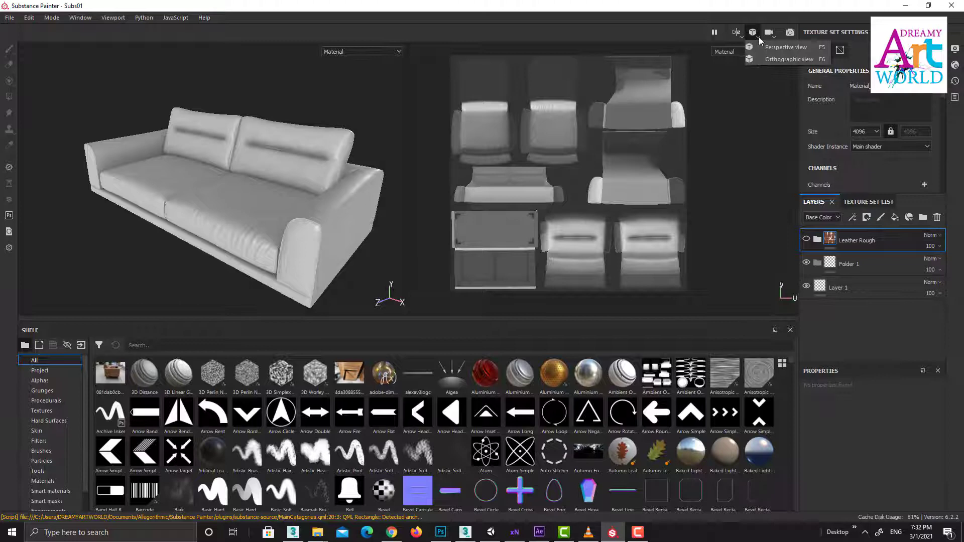
left_click(770, 59)
left_click_drag(275, 219, 352, 242, "alt")
right_click_drag(352, 241, 398, 283, "alt")
middle_click_drag(398, 283, 411, 221, "alt")
right_click_drag(411, 221, 482, 221, "alt")
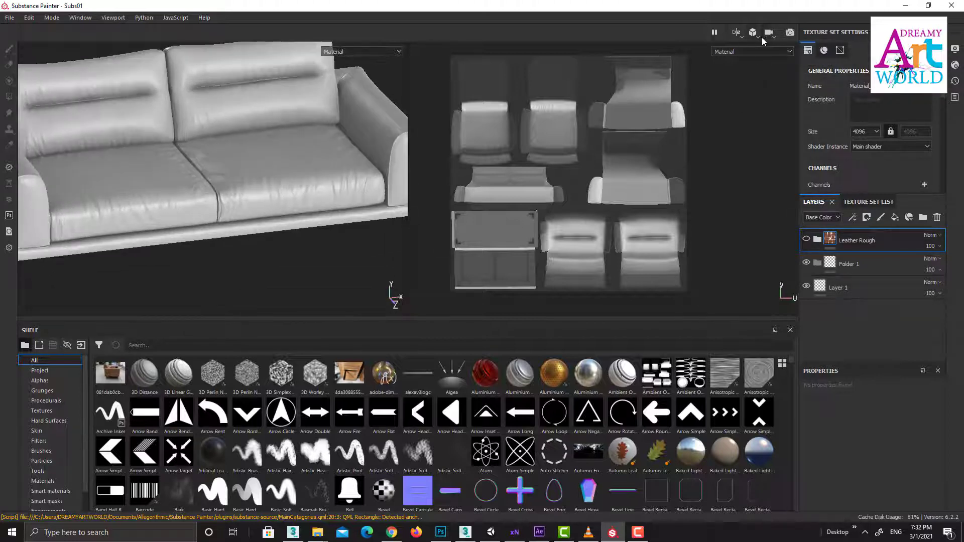
Set the 3D camera back to perspective view and look at the whole sofa from the front
left_click(758, 38)
left_click(768, 49)
left_click_drag(335, 280, 304, 184, "alt")
right_click_drag(311, 250, 265, 221, "alt")
left_click_drag(265, 221, 305, 202, "alt")
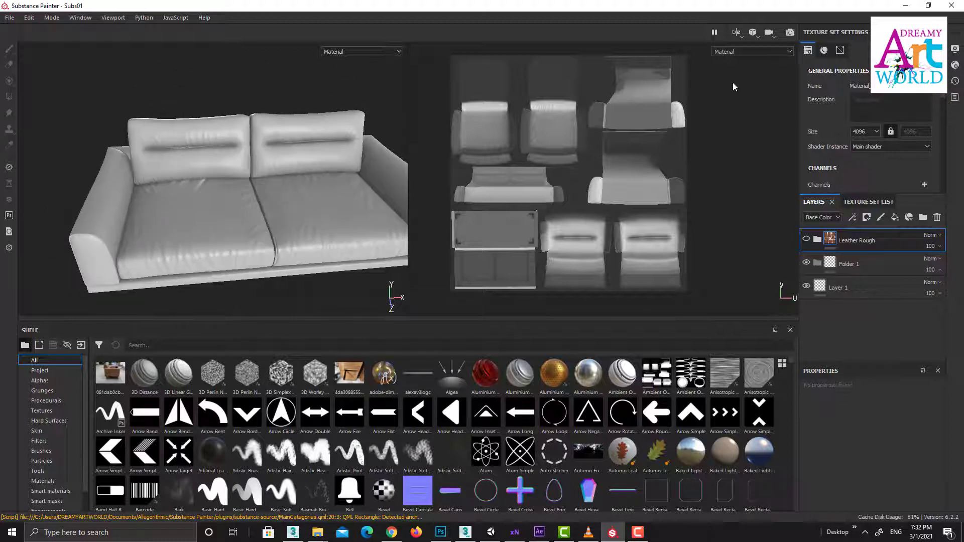
left_click_drag(267, 246, 453, 173, "alt")
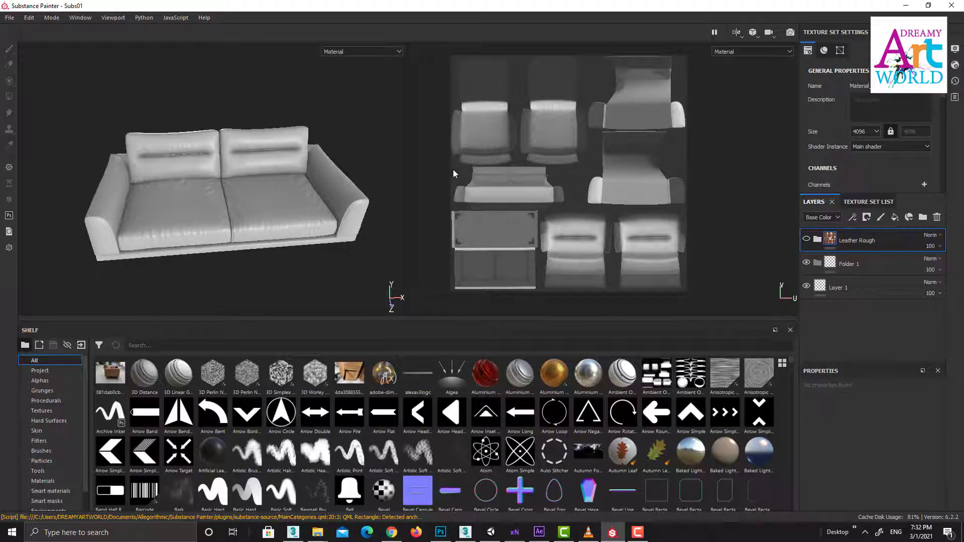
left_click(258, 158)
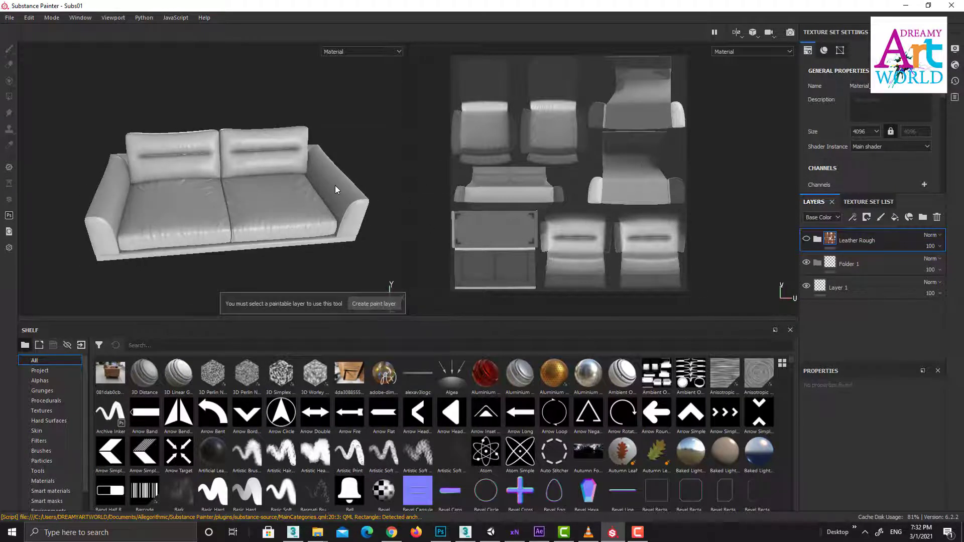
Switch the viewport to 3D only, to 2D only and back to 3D only, and view the sofa from several angles
key("F2")
left_click_drag(427, 177, 482, 218, "alt")
key("F3")
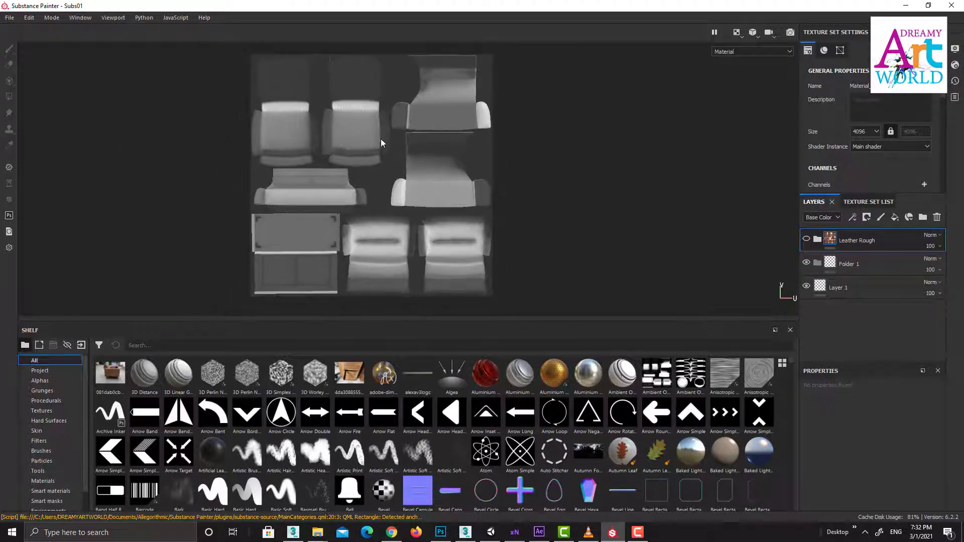
key("F2")
left_click_drag(556, 258, 577, 189, "alt")
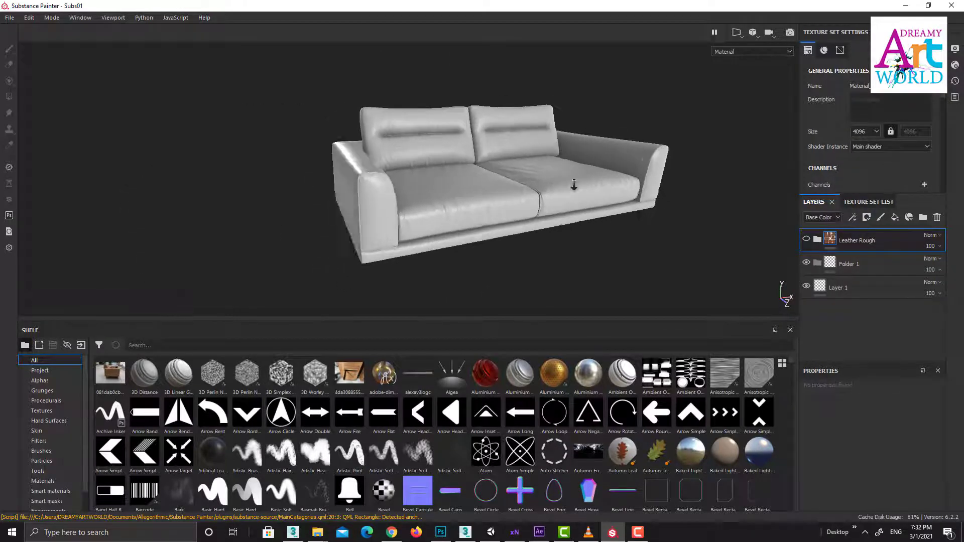
right_click_drag(577, 189, 617, 212, "alt")
left_click_drag(613, 180, 589, 188, "alt")
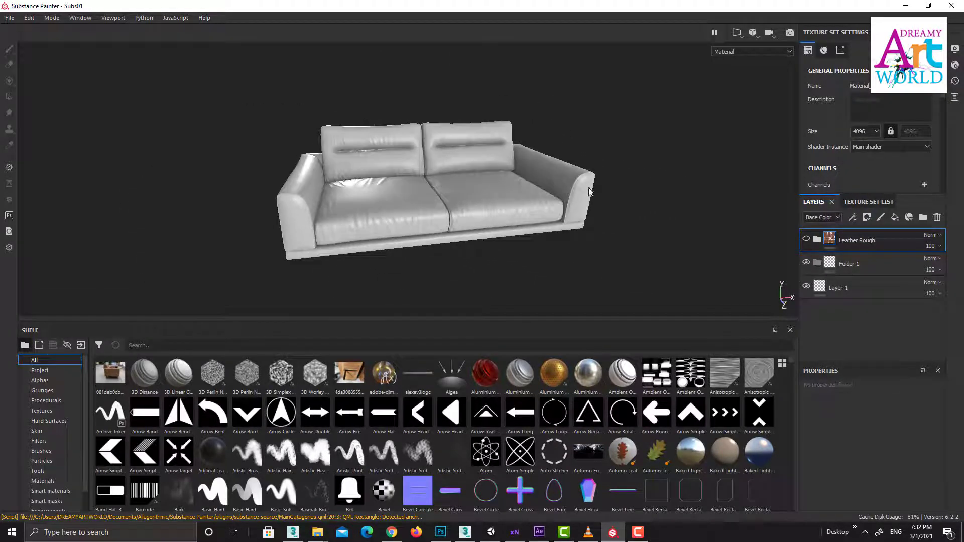
mouse_move(659, 216)
left_mouse_down("alt")
mouse_move(617, 219)
mouse_move(667, 240)
left_mouse_up("alt")
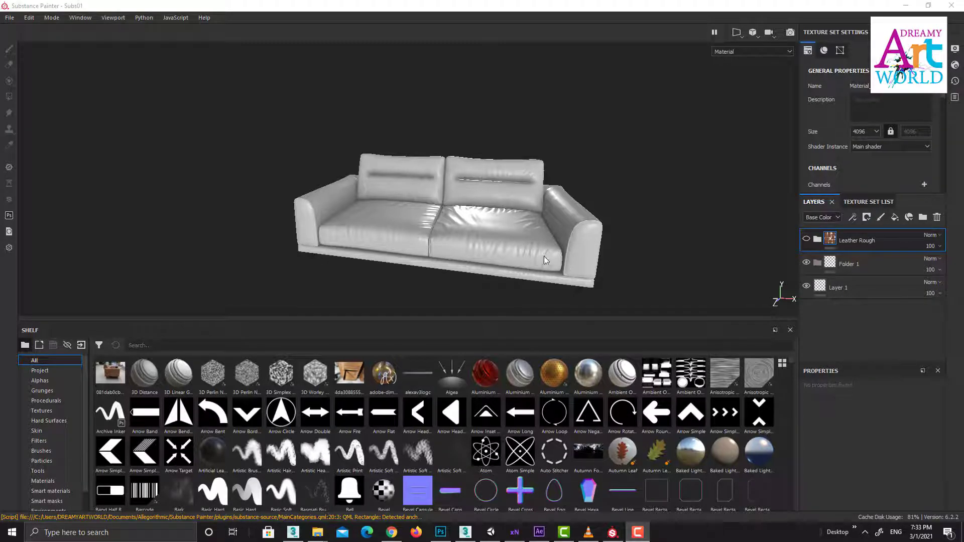
Hide the interface panels to view the sofa in an enlarged viewport, and bring the panels back
right_click_drag(544, 256, 452, 219, "alt")
left_click_drag(452, 220, 482, 197, "alt")
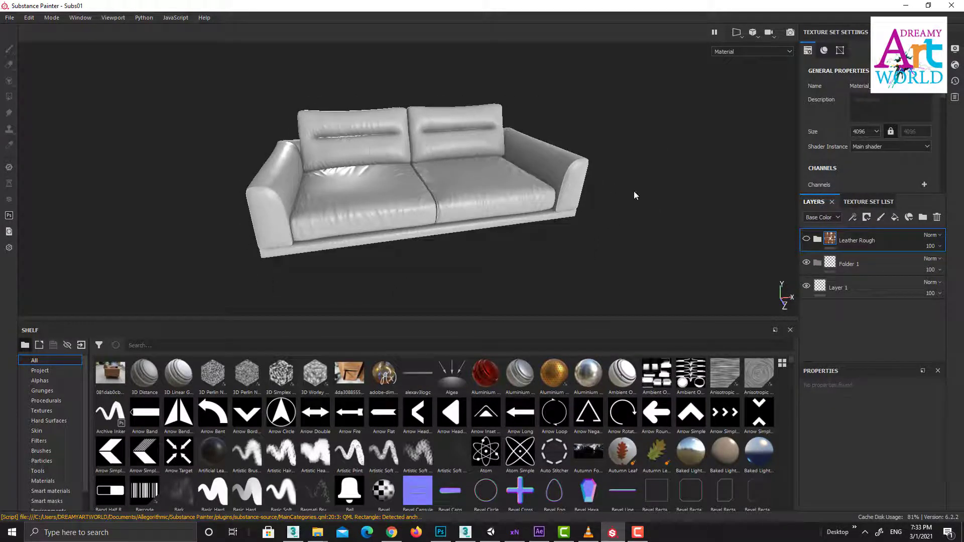
key("Tab")
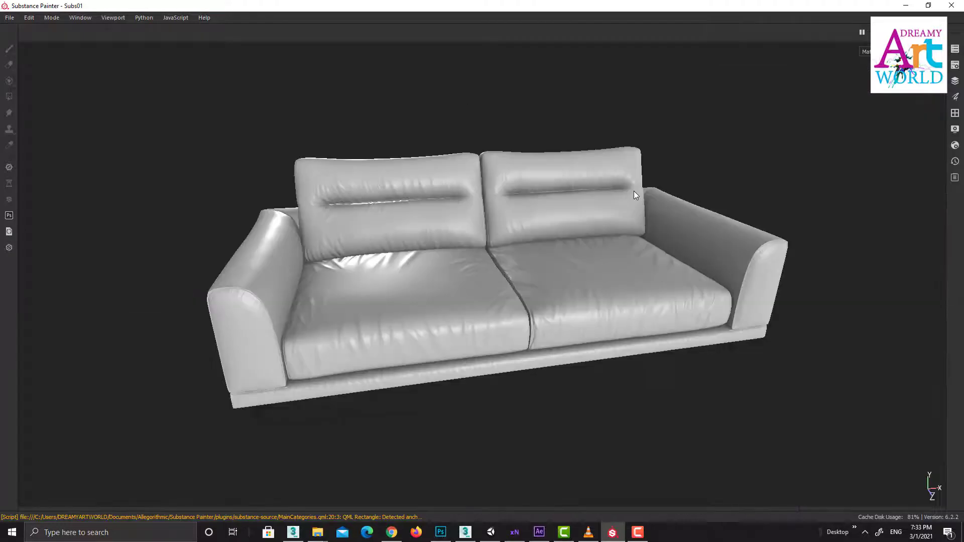
left_click_drag(632, 194, 530, 178, "alt")
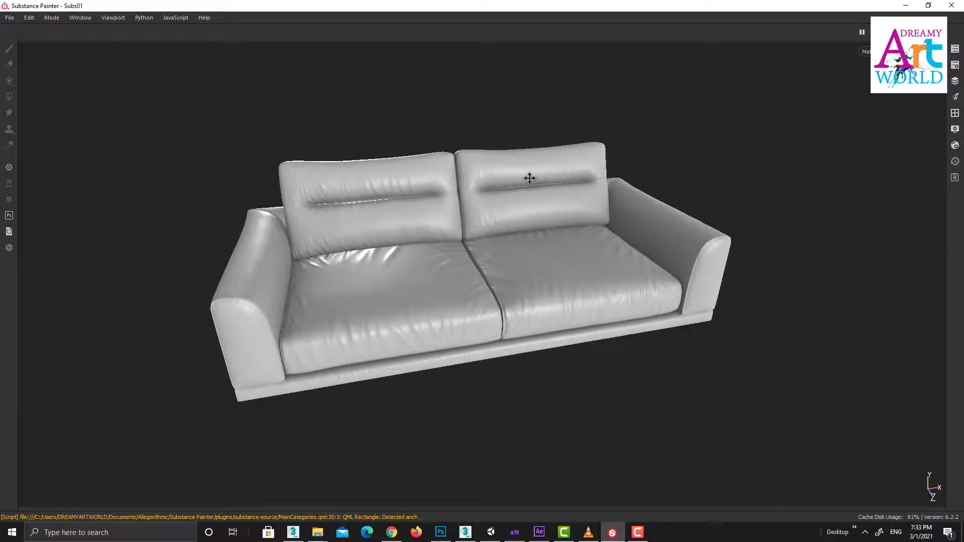
key("Tab")
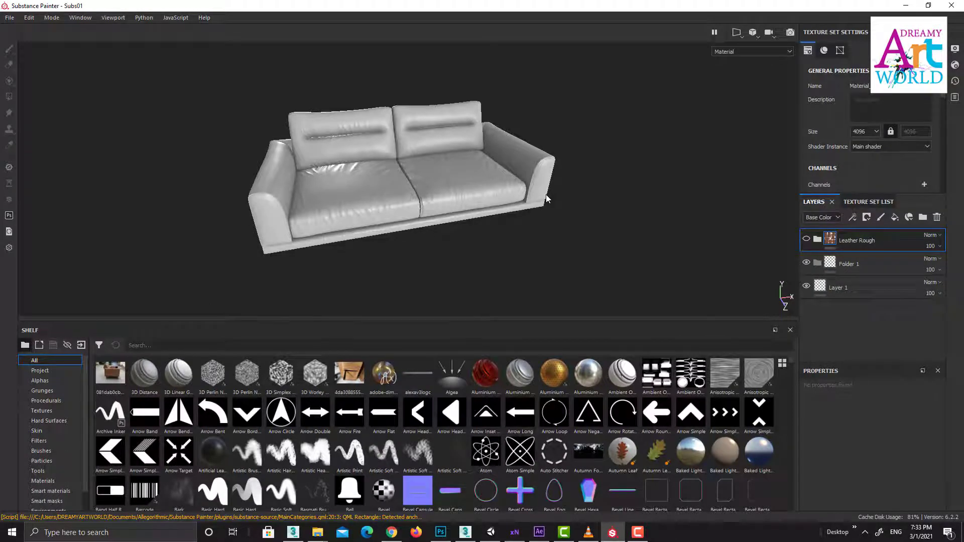
View the sofa from the back and front, and toggle the interface panels off and on again
left_click_drag(370, 146, 448, 159, "alt")
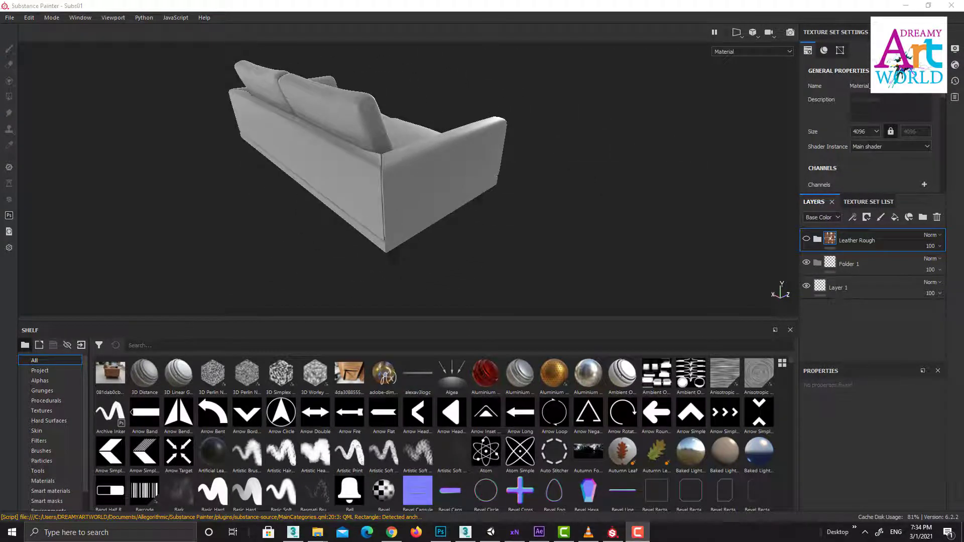
left_click_drag(592, 248, 538, 222, "alt")
middle_click_drag(538, 223, 451, 245, "alt")
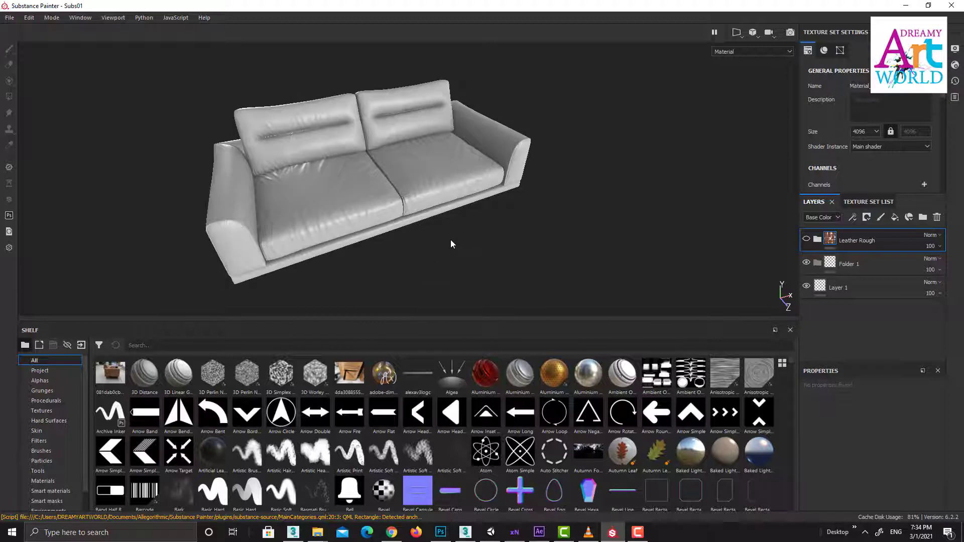
key("Tab")
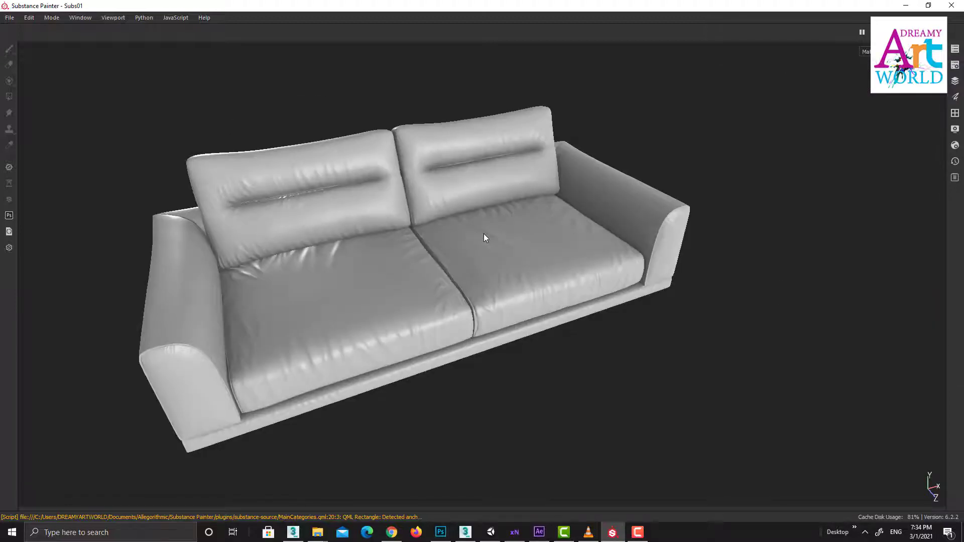
key("Tab")
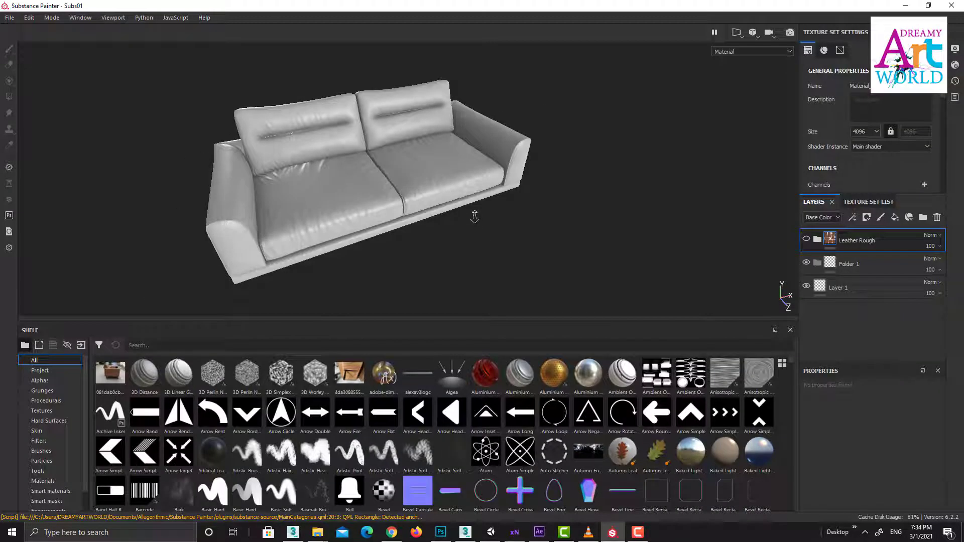
Examine the sofa's front, side and seat cushions from different angles and distances in the 3D view
left_click_drag(473, 211, 450, 223, "alt")
middle_click_drag(399, 125, 399, 170, "alt")
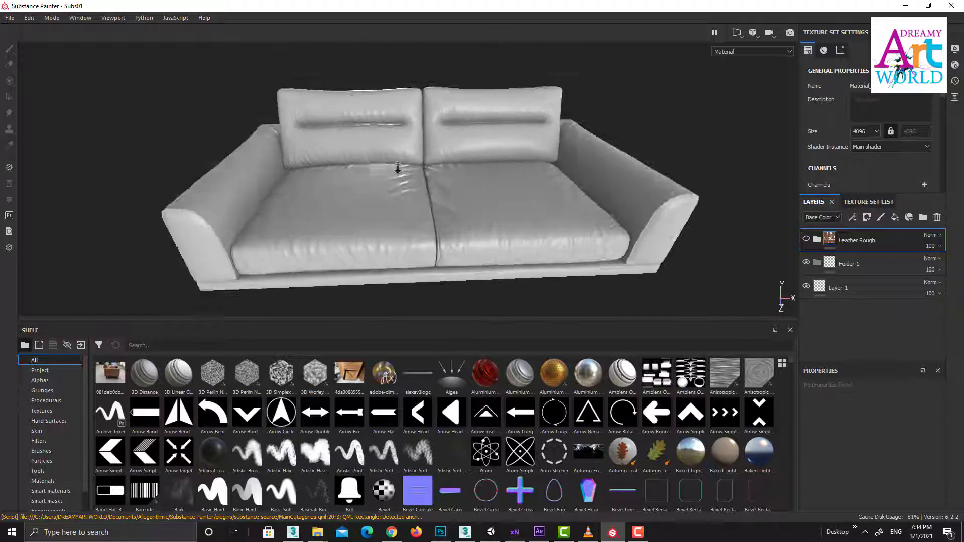
right_click_drag(398, 170, 351, 211, "alt")
left_click_drag(553, 201, 447, 211, "alt")
right_click_drag(492, 241, 539, 292, "alt")
left_click_drag(539, 291, 507, 200, "alt")
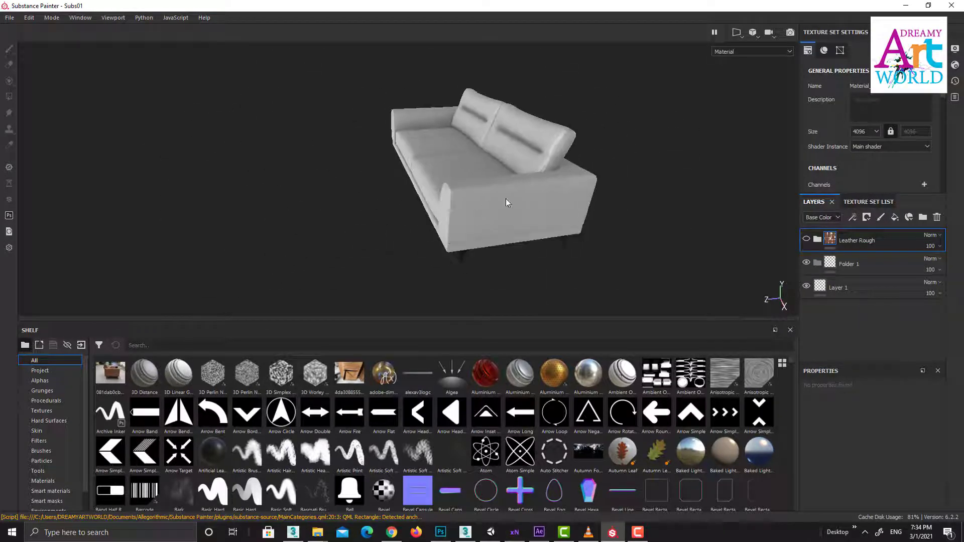
middle_click_drag(507, 200, 458, 209, "alt")
left_click_drag(459, 209, 497, 221, "alt")
middle_click_drag(497, 221, 467, 231, "alt")
left_click_drag(467, 232, 452, 203, "alt")
middle_click_drag(452, 203, 431, 244, "alt")
left_click_drag(431, 244, 441, 245, "alt")
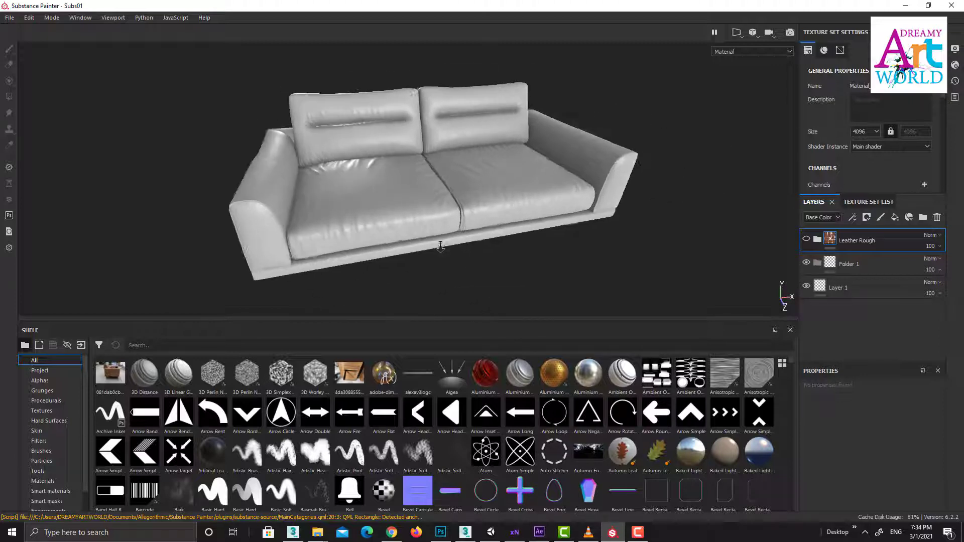
middle_click_drag(441, 245, 424, 207, "alt")
right_click_drag(424, 207, 345, 188, "alt")
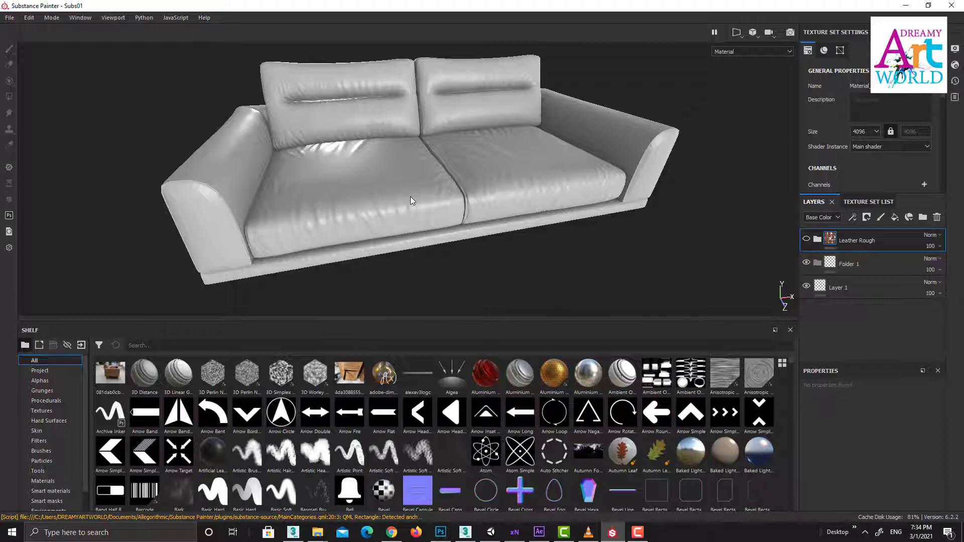
Rotate the environment lighting around the sofa and view the result from the sofa's other side
key("shift")
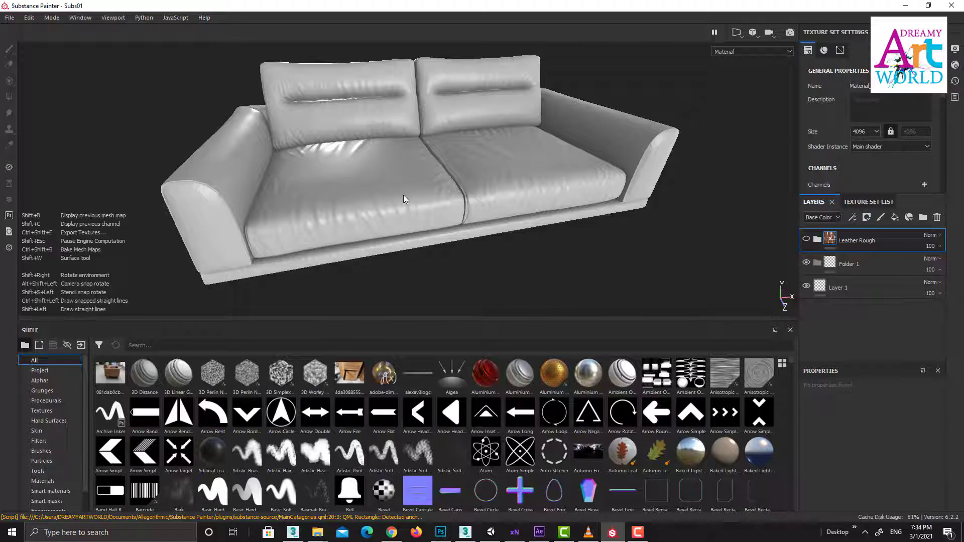
right_click_drag(395, 199, 443, 192, "shift")
left_click_drag(510, 209, 454, 206, "alt")
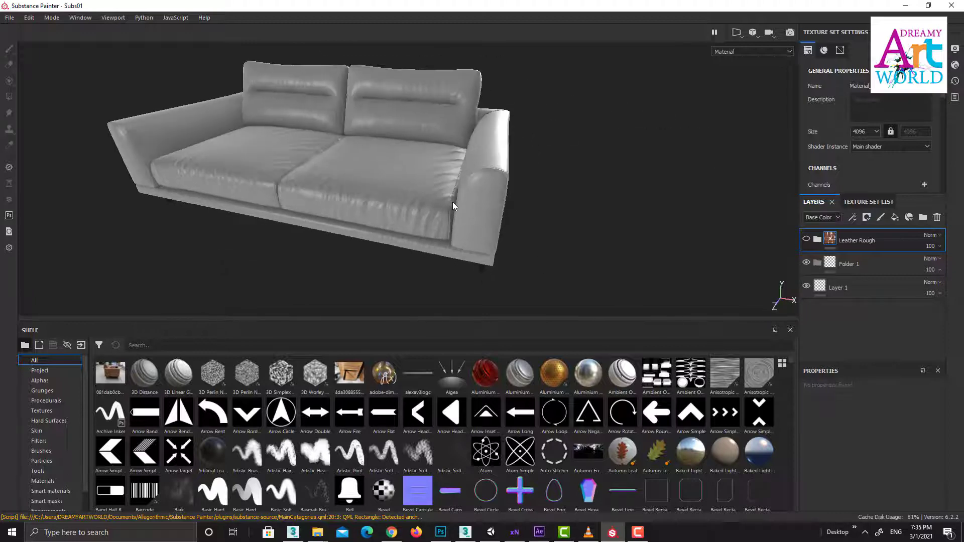
Rotate the environment lighting again and check the highlights on the cushions and armrests from several angles
key("shift")
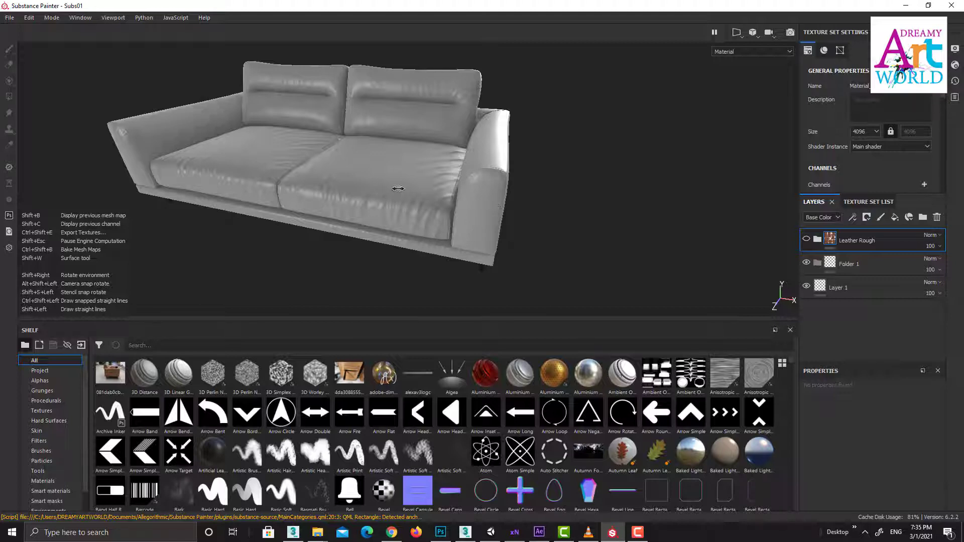
right_click_drag(398, 188, 473, 197, "shift")
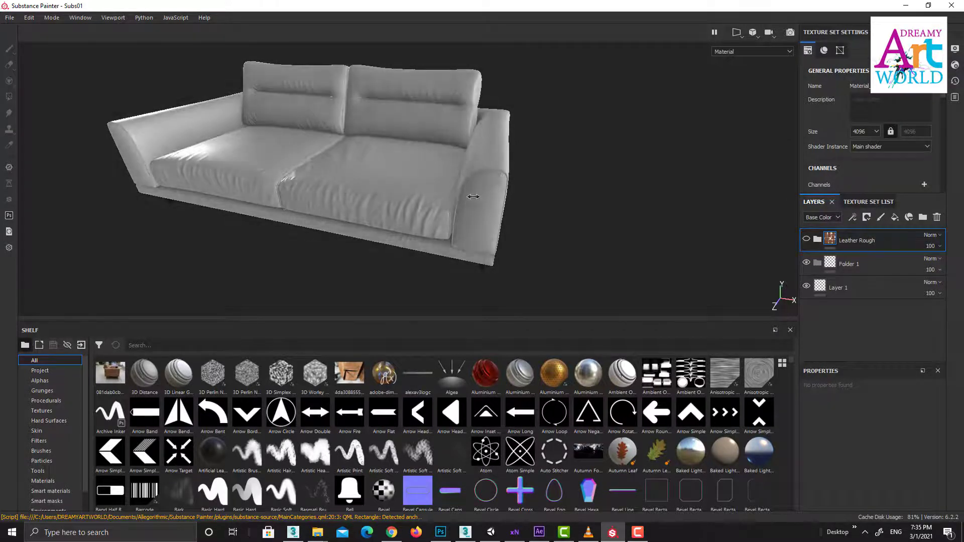
left_click_drag(473, 196, 489, 180, "alt")
right_click_drag(489, 179, 467, 176, "shift")
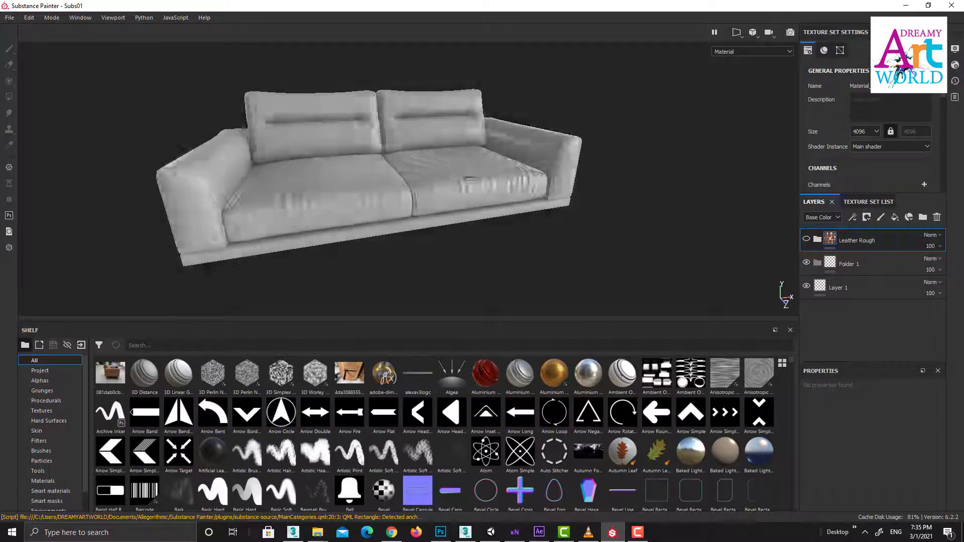
left_click_drag(467, 176, 448, 227, "alt")
right_click_drag(448, 227, 464, 227, "shift")
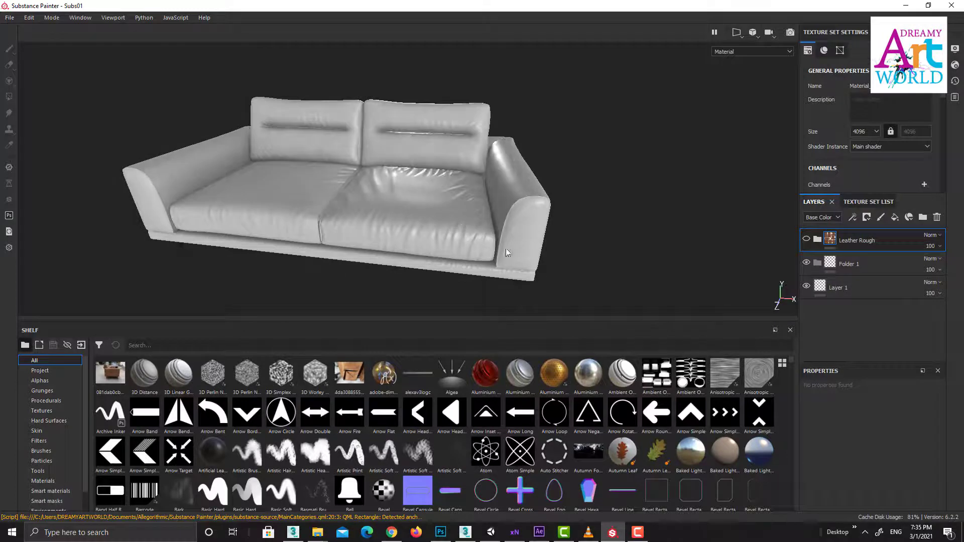
left_click_drag(522, 252, 458, 227, "alt")
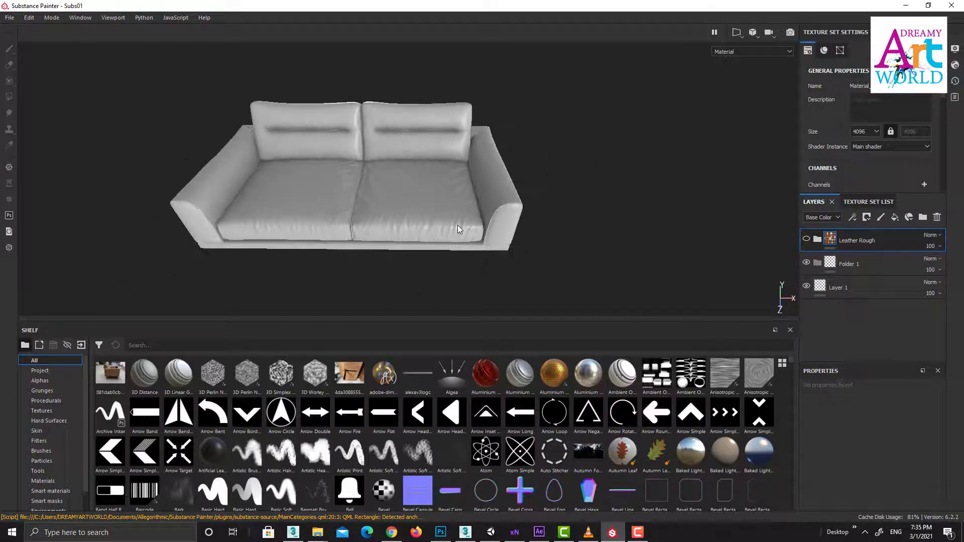